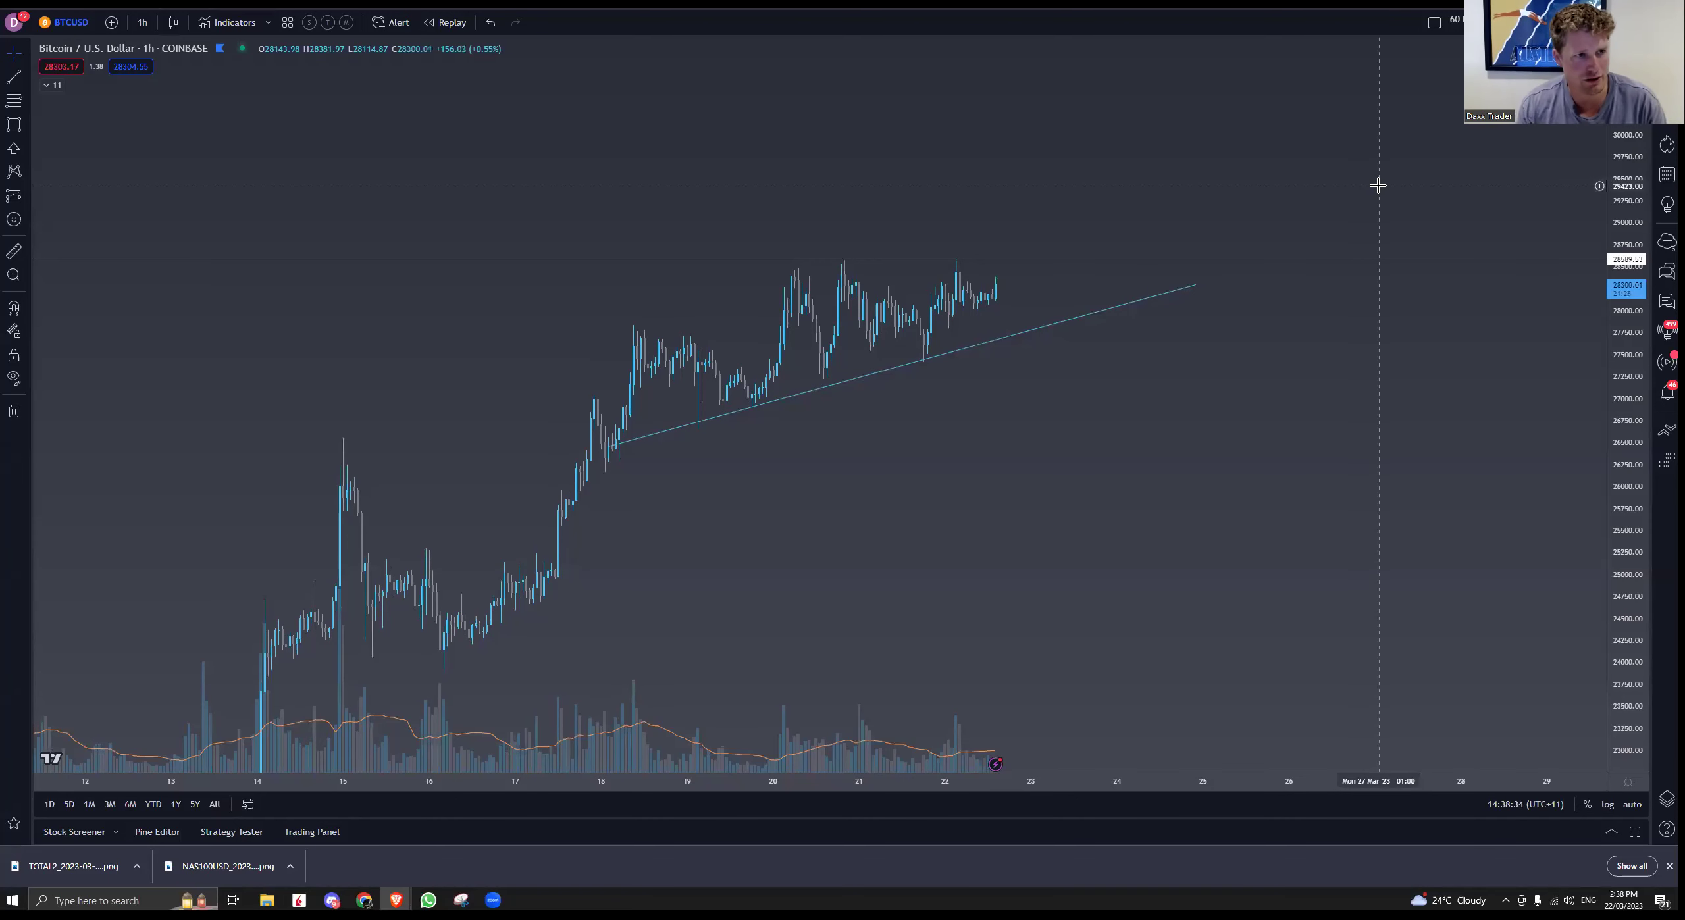
scroll(1270, 387, "down", 4)
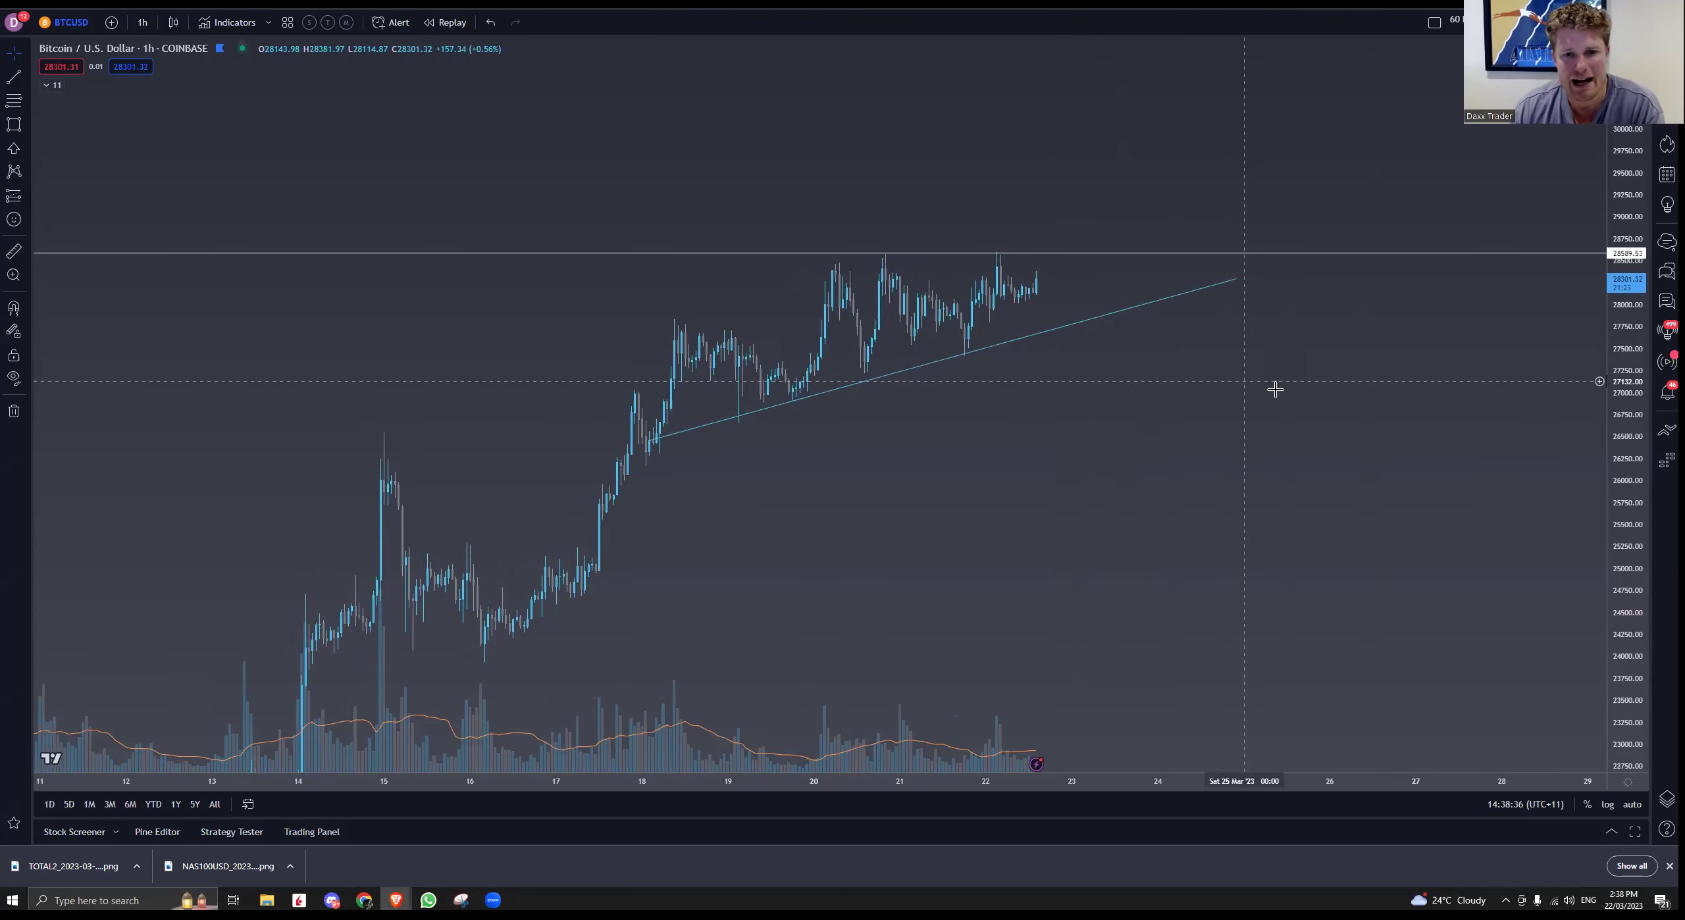
scroll(1286, 414, "up", 3)
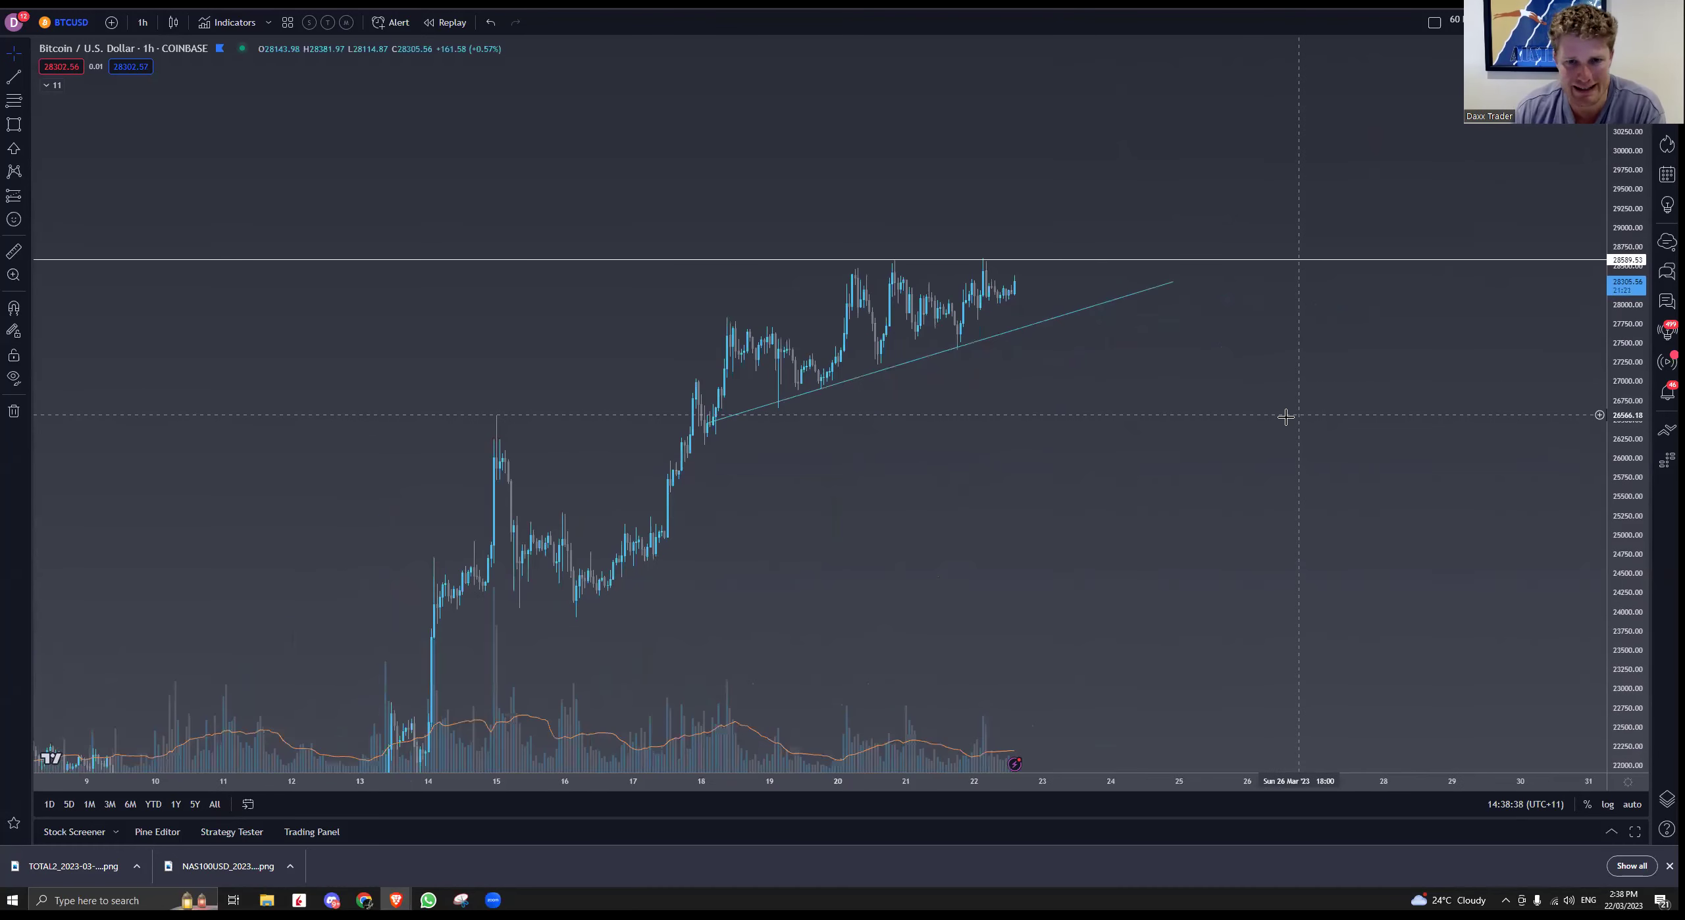
left_click_drag(1143, 405, 1139, 399)
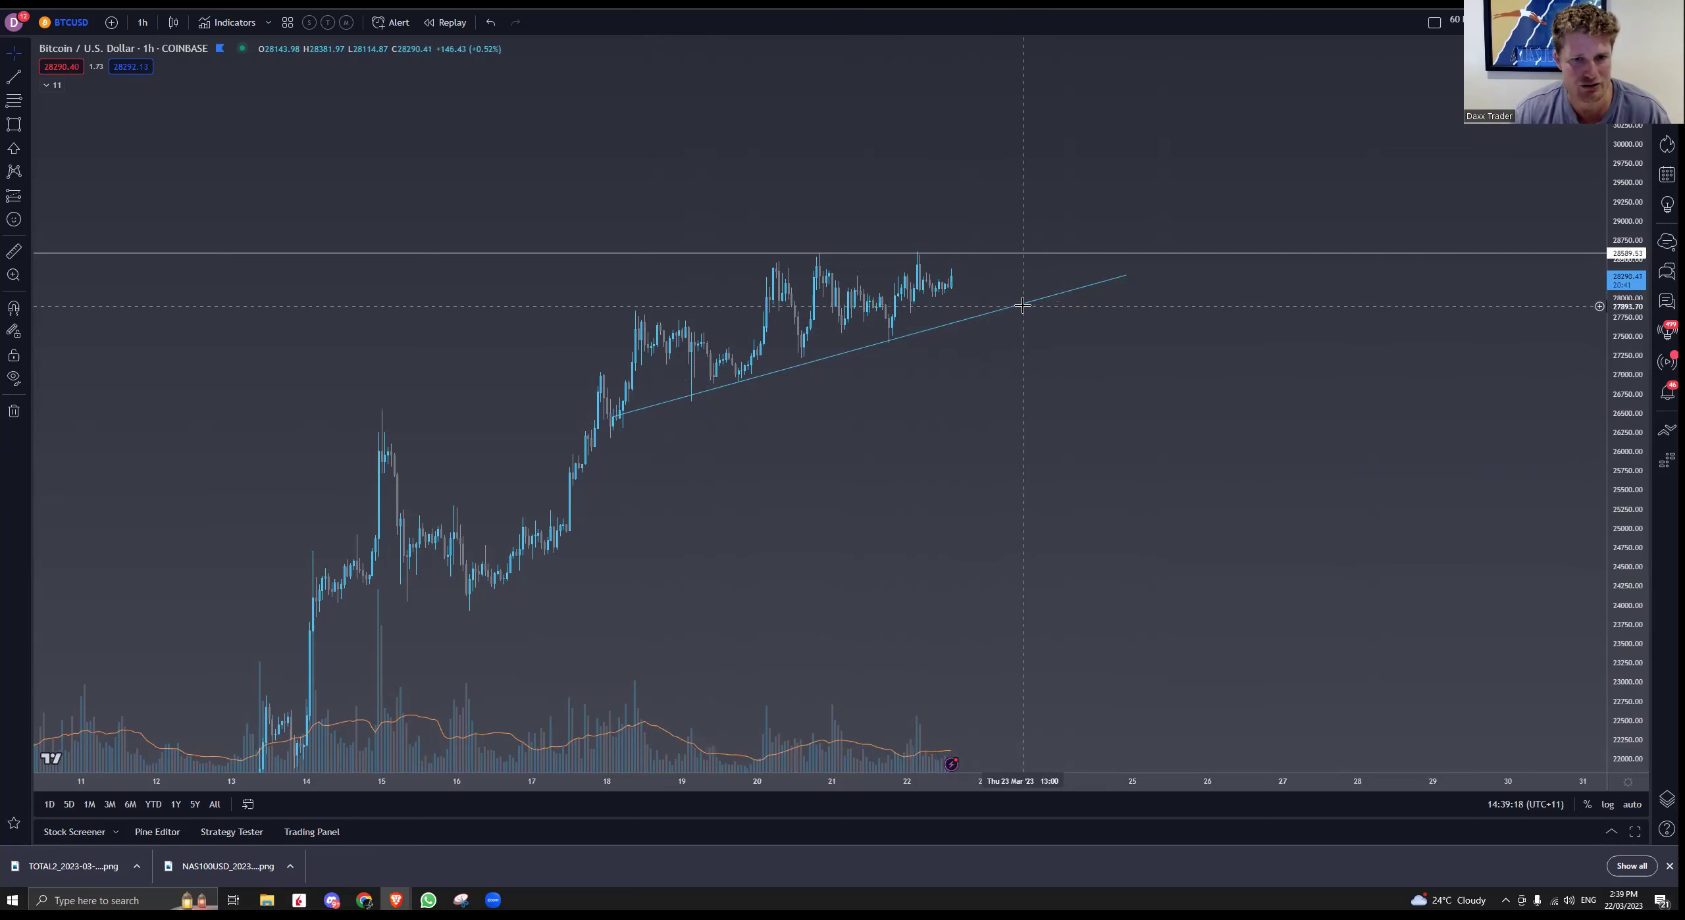
Step: Sketch two Brush projections of price bouncing between the rising trendline and the horizontal resistance before breaking out, deleting each one after drawing it
left_click(26, 125)
left_click(79, 132)
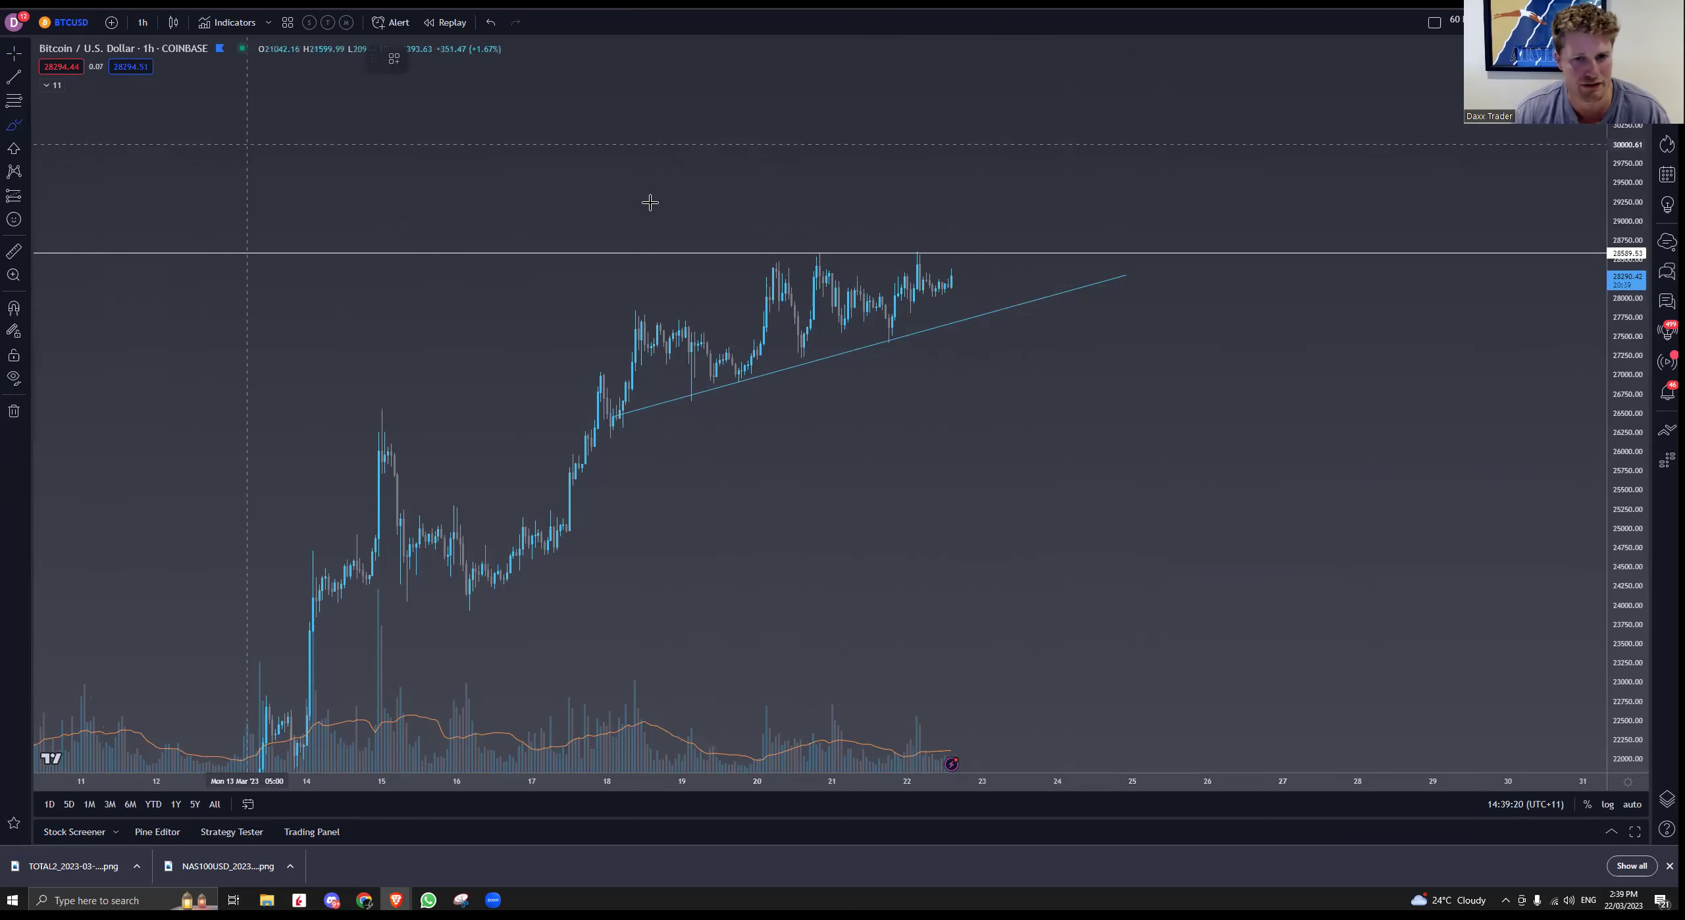
mouse_move(953, 282)
left_mouse_down()
mouse_move(956, 240)
mouse_move(994, 310)
mouse_move(1021, 189)
left_mouse_up()
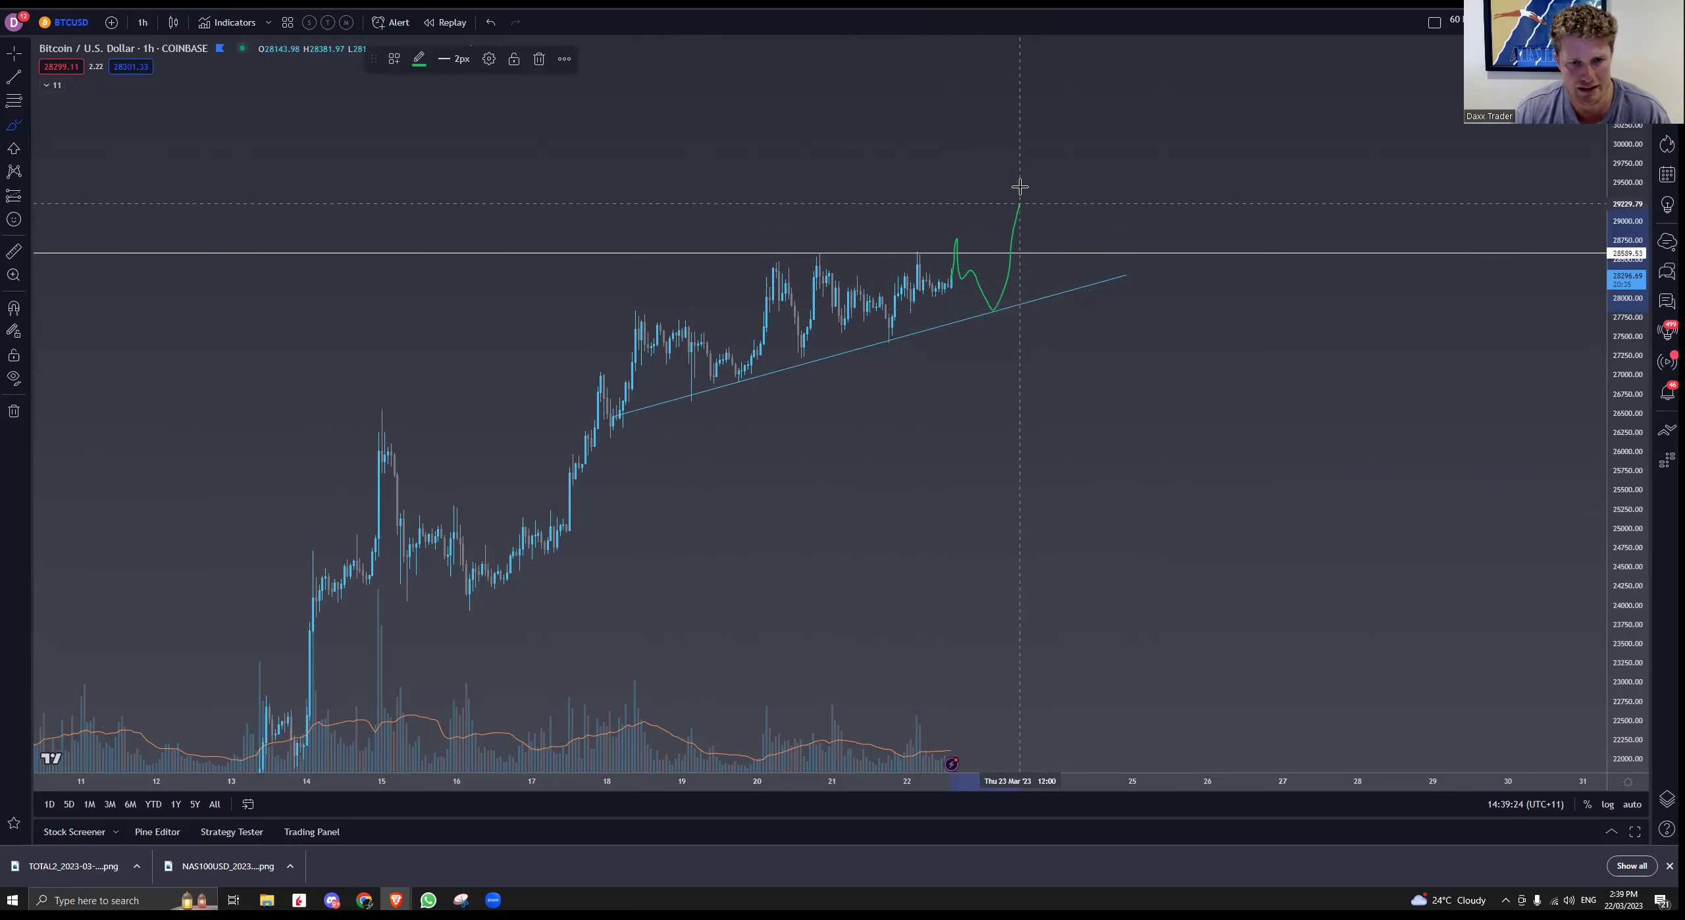
key("Delete")
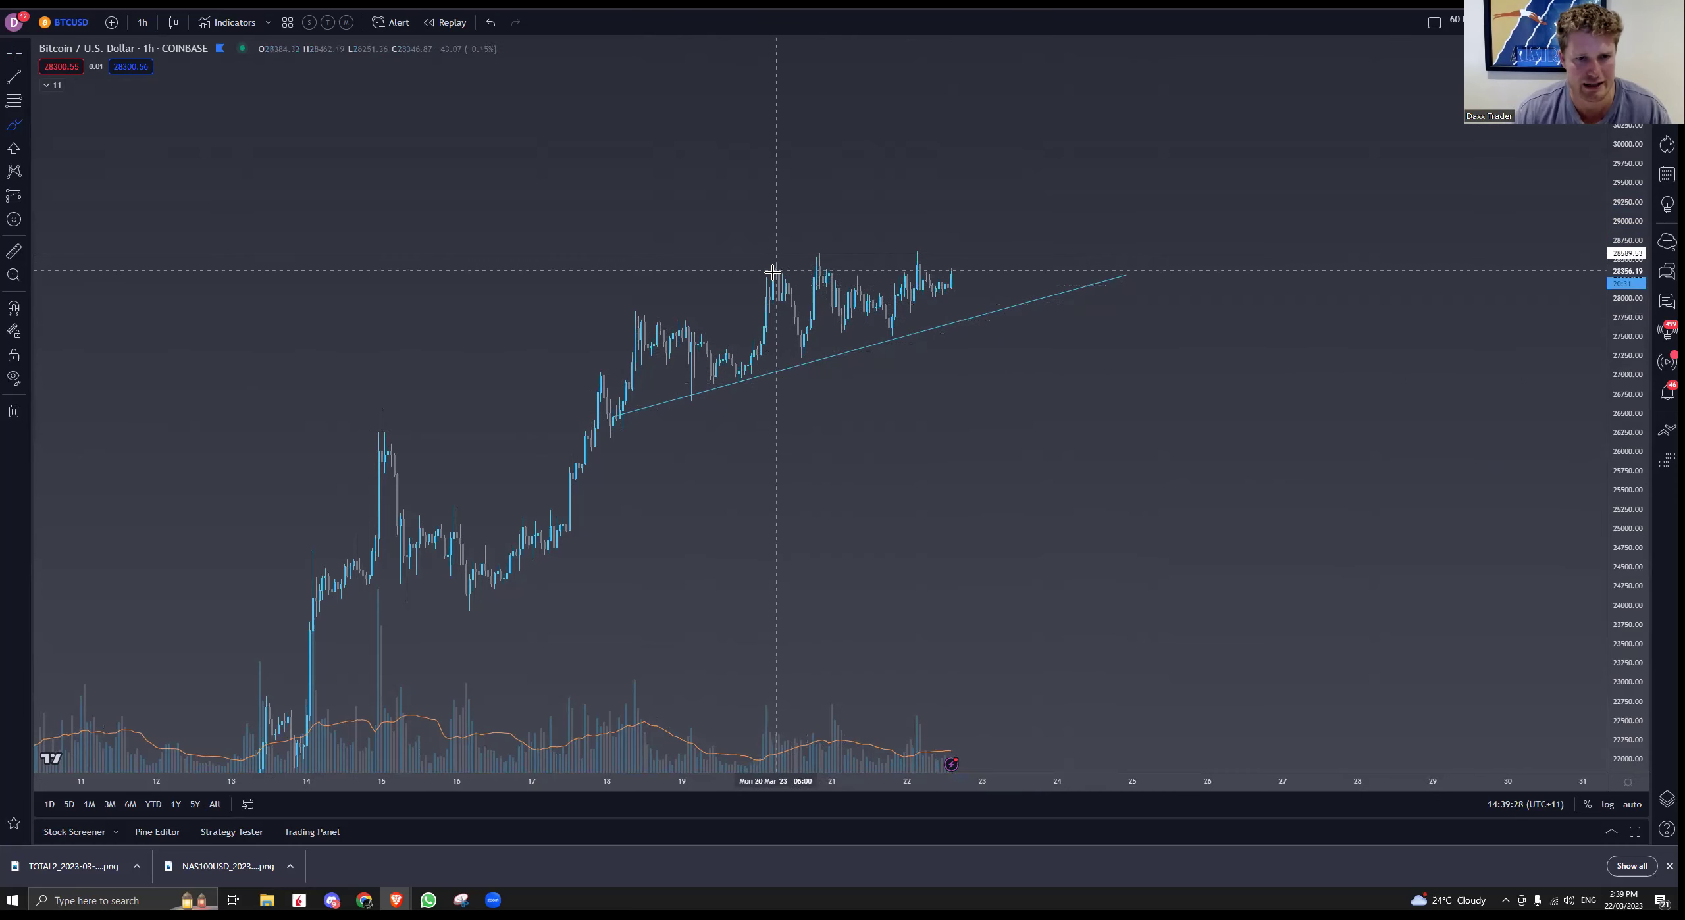
mouse_move(776, 265)
left_mouse_down()
mouse_move(819, 283)
mouse_move(834, 265)
mouse_move(899, 326)
mouse_move(922, 267)
mouse_move(969, 307)
mouse_move(1007, 143)
left_mouse_up()
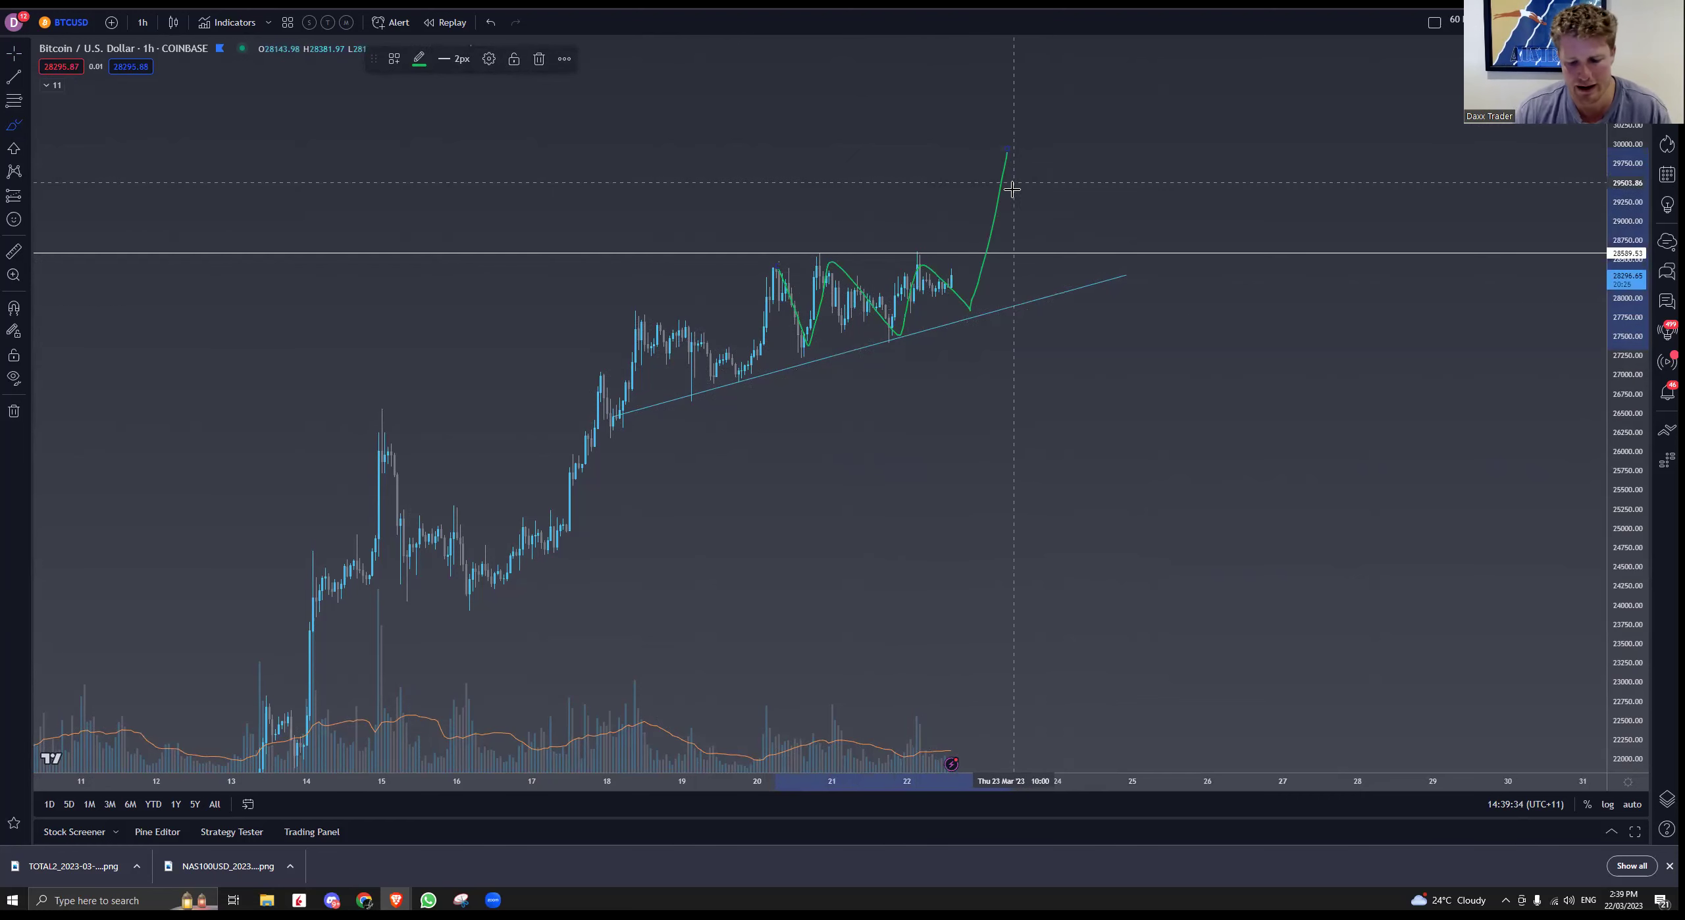
key("Delete")
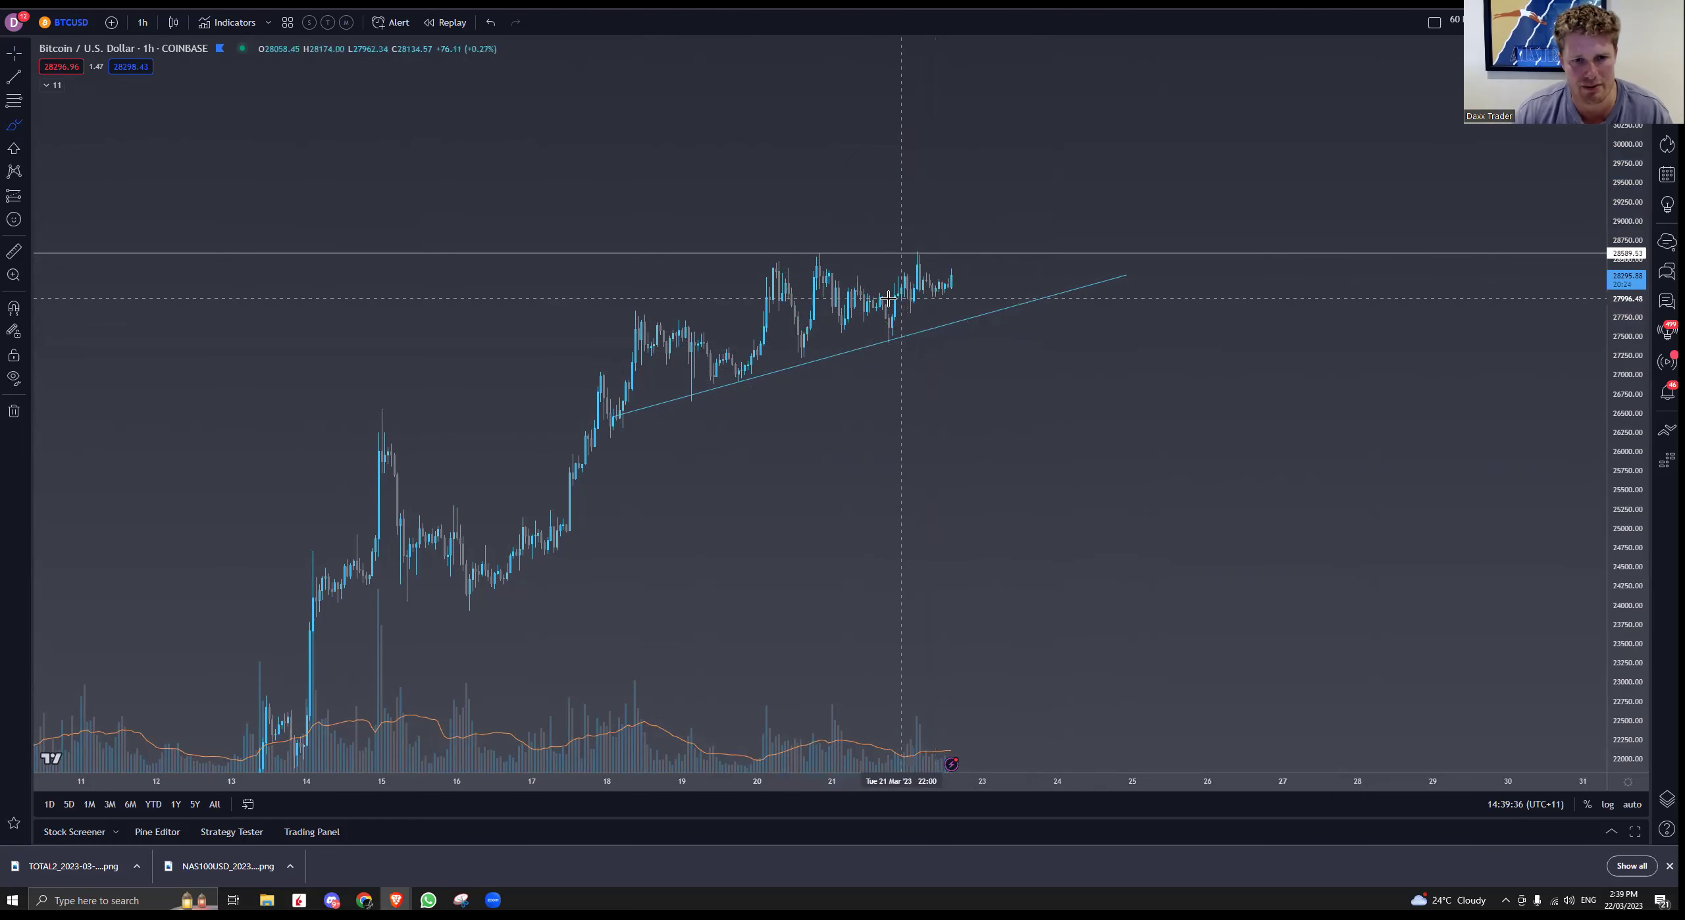
Step: Brush a short horizontal support mark under the latest candles and a dip to the rising trendline, and remove these strokes
mouse_move(903, 302)
left_mouse_down()
mouse_move(978, 303)
mouse_move(965, 322)
left_mouse_up()
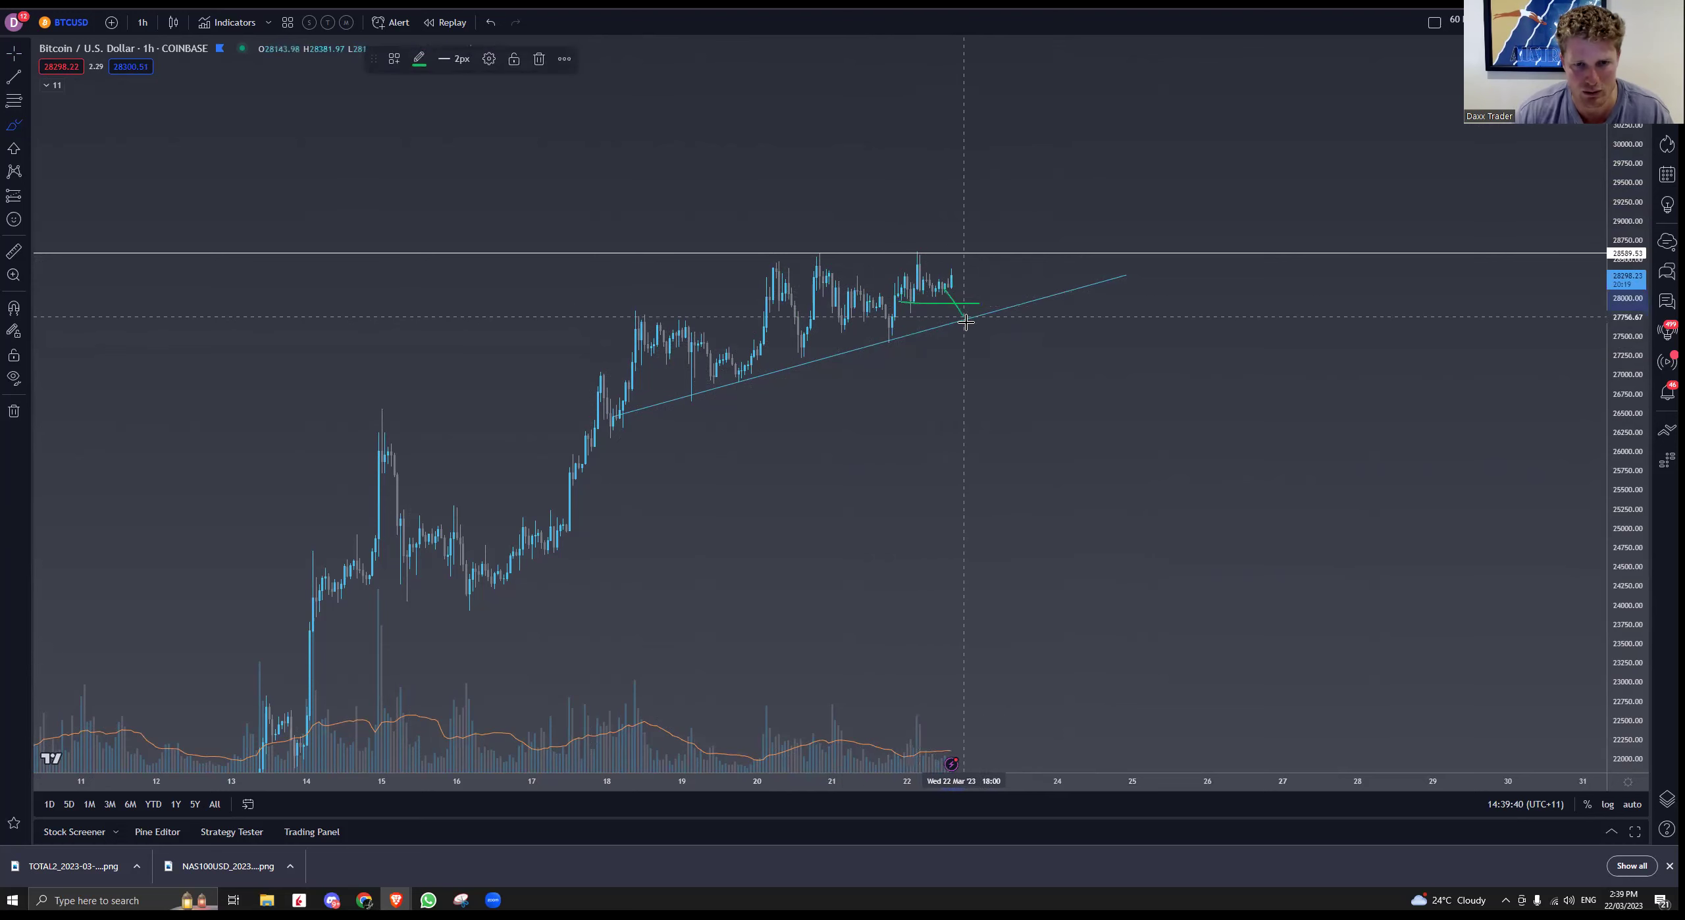
key("ctrl+z")
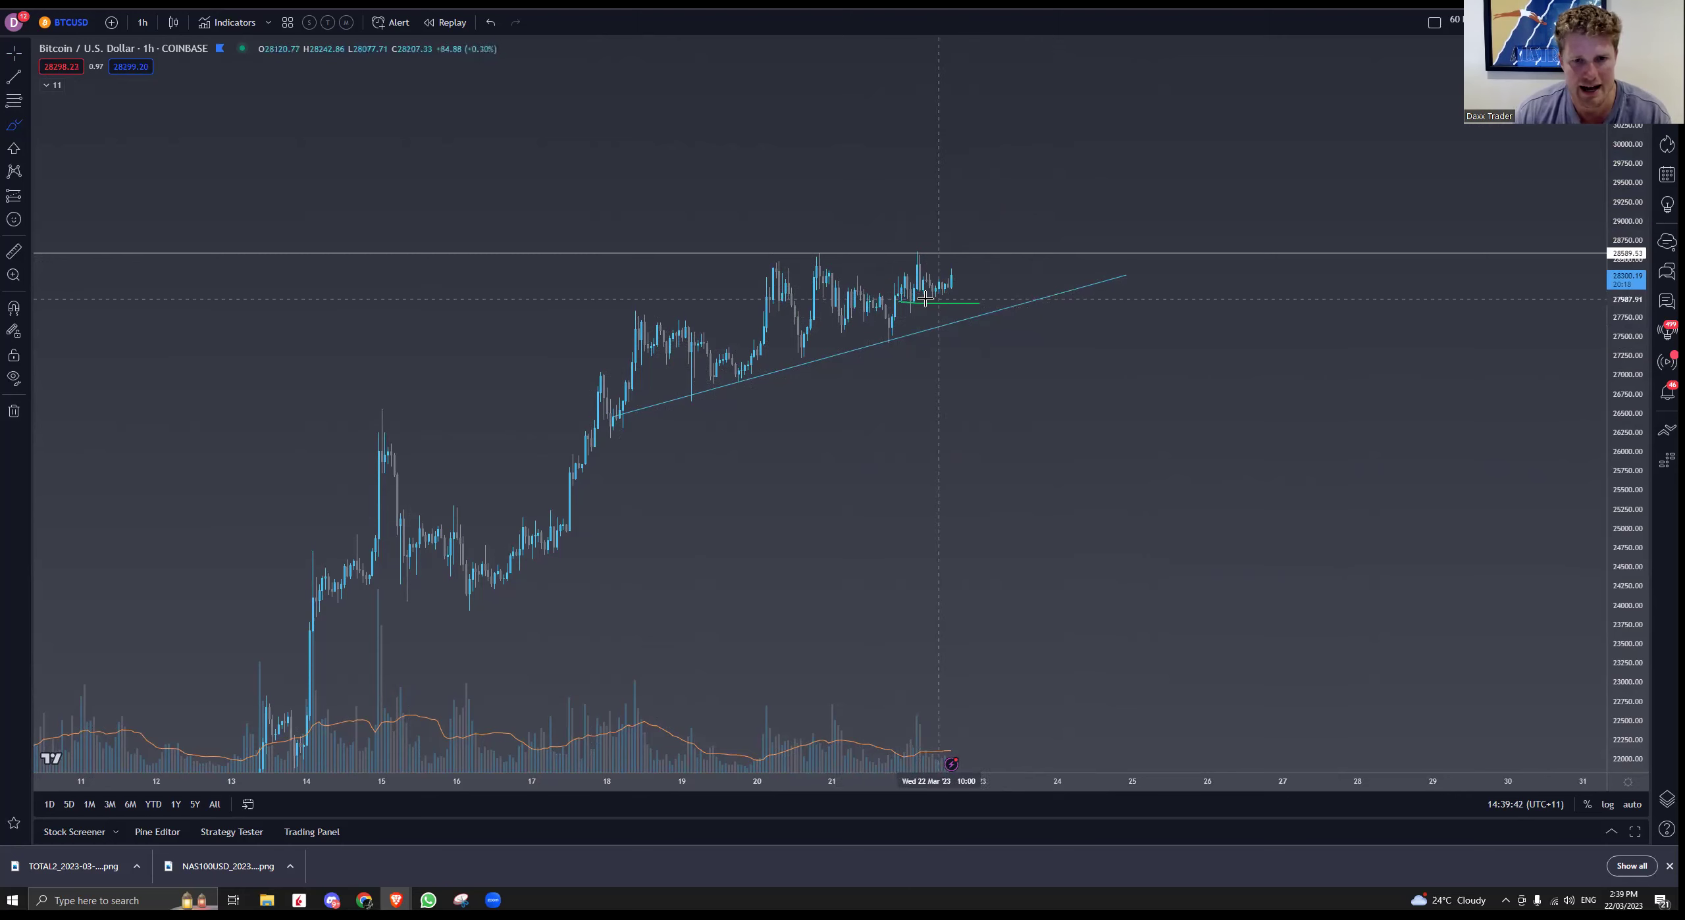
left_click_drag(634, 304, 1014, 314)
key("ctrl+z")
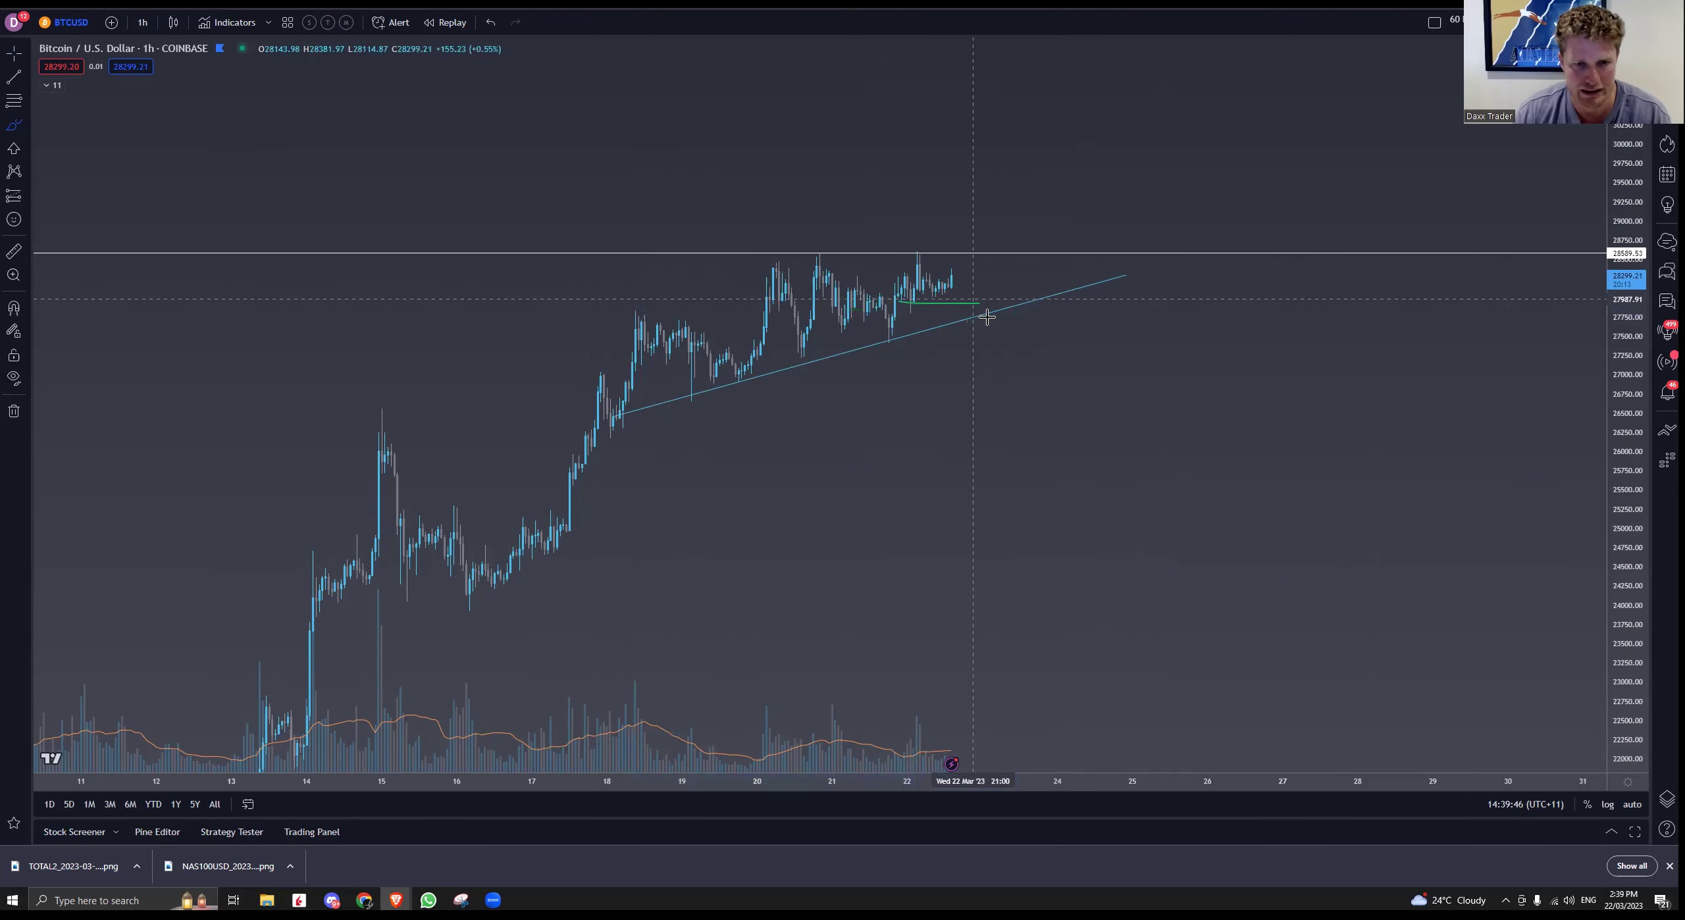
left_click(954, 303)
key("Delete")
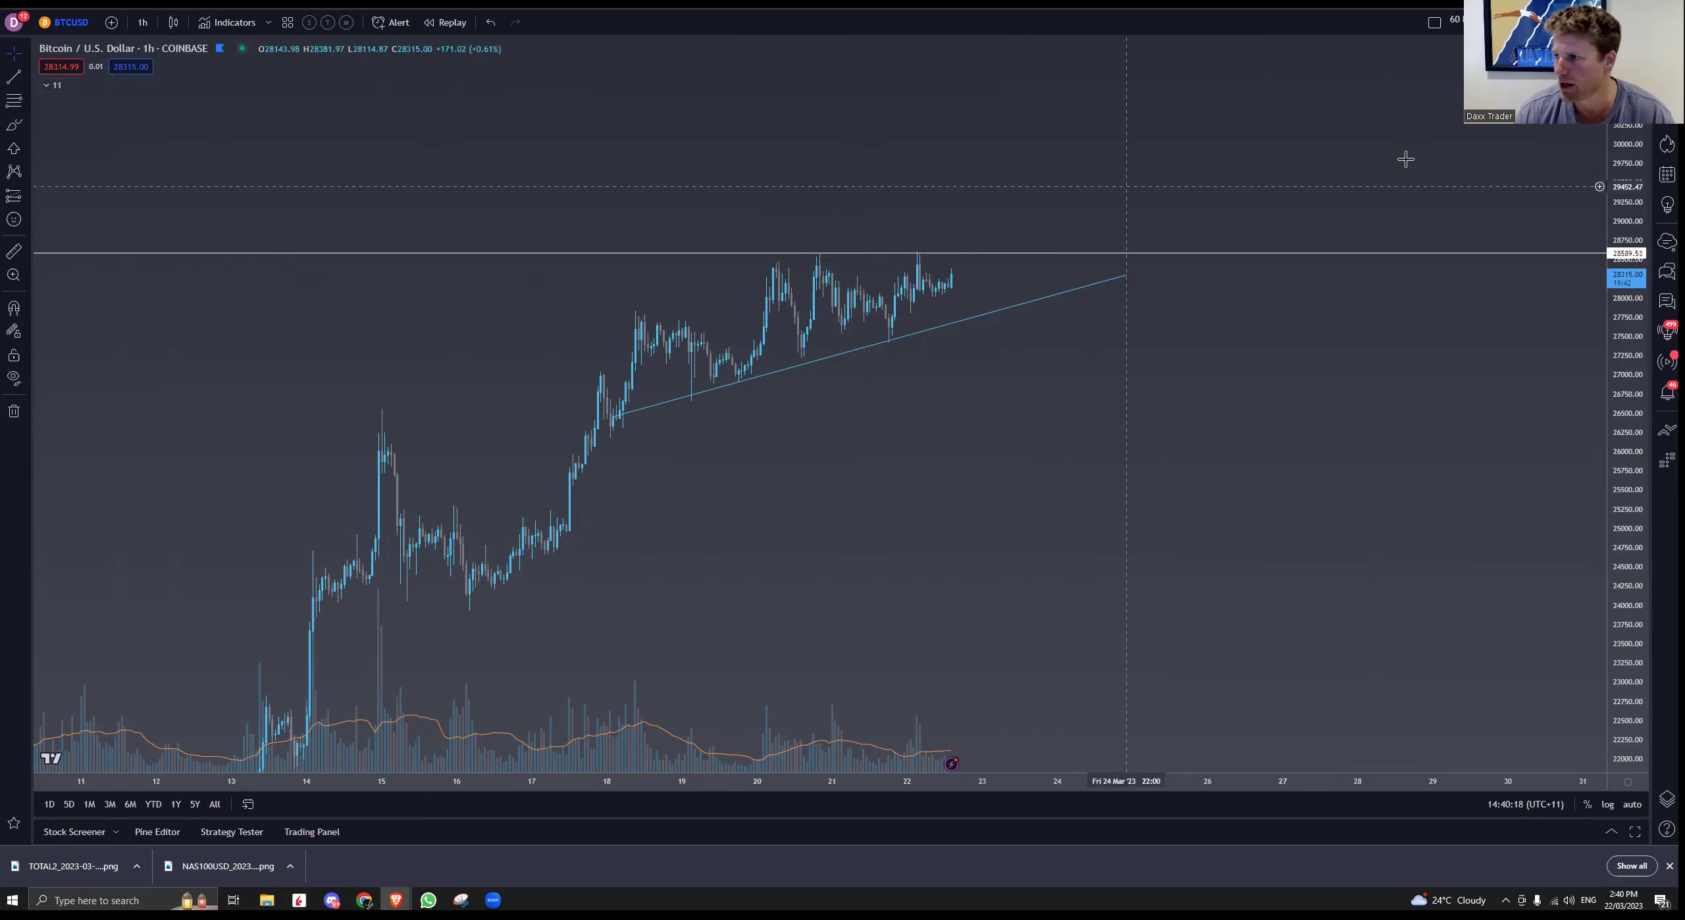
Step: Switch to the other browser window with the ES futures and Bitcoin charts and maximize it
key("alt+Tab")
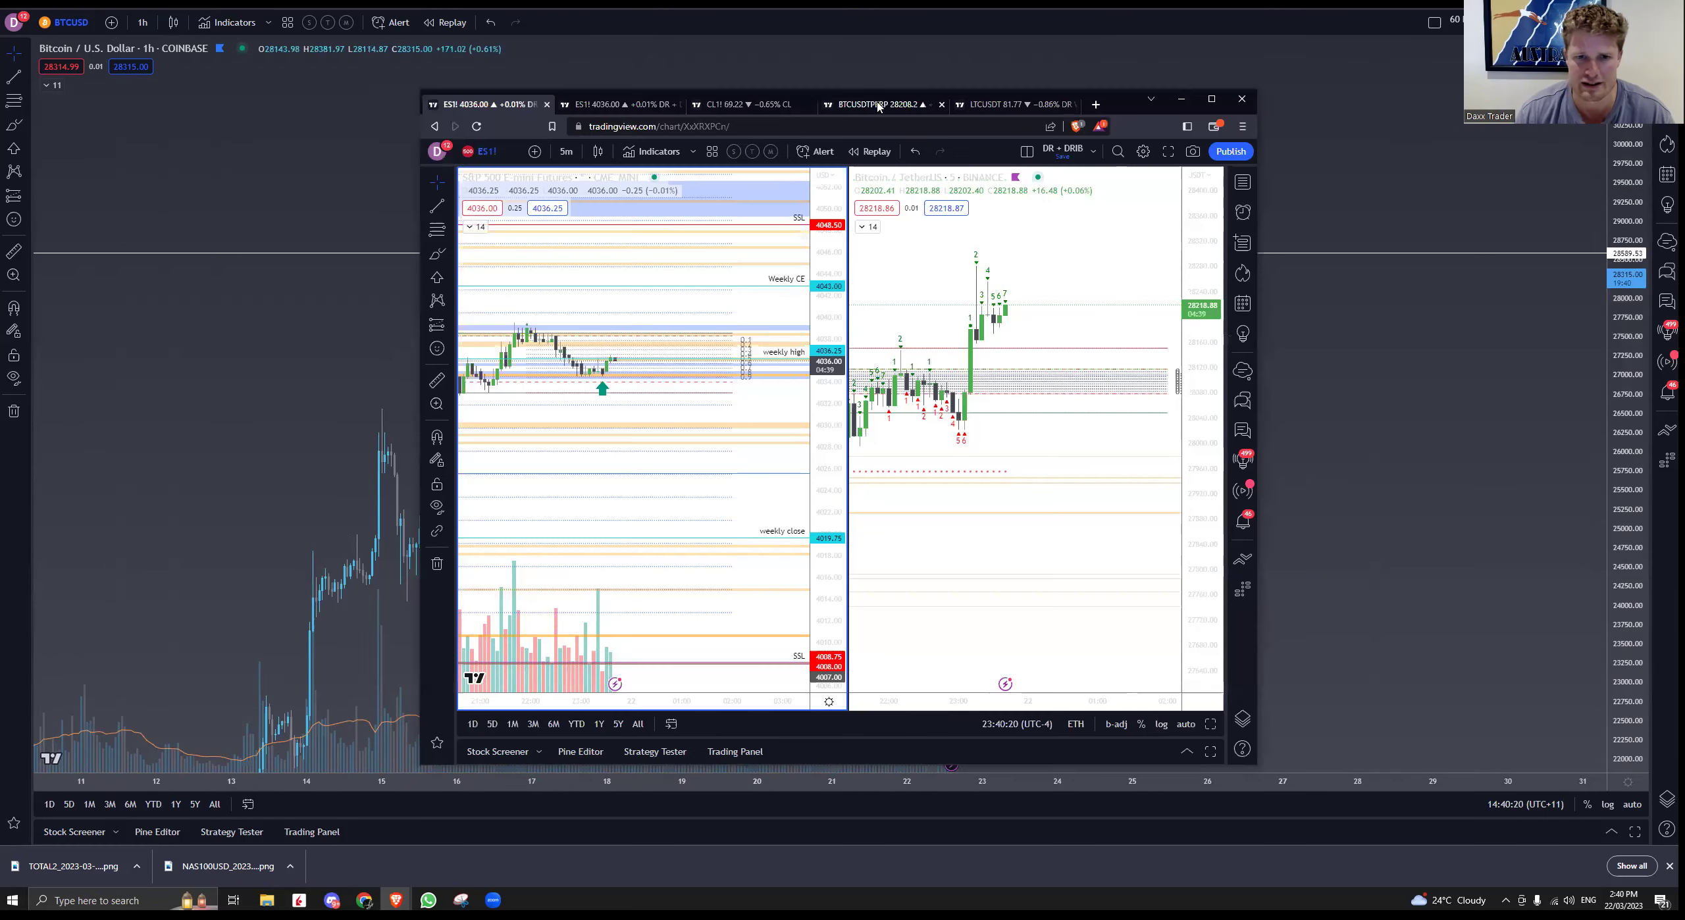
left_click(1212, 99)
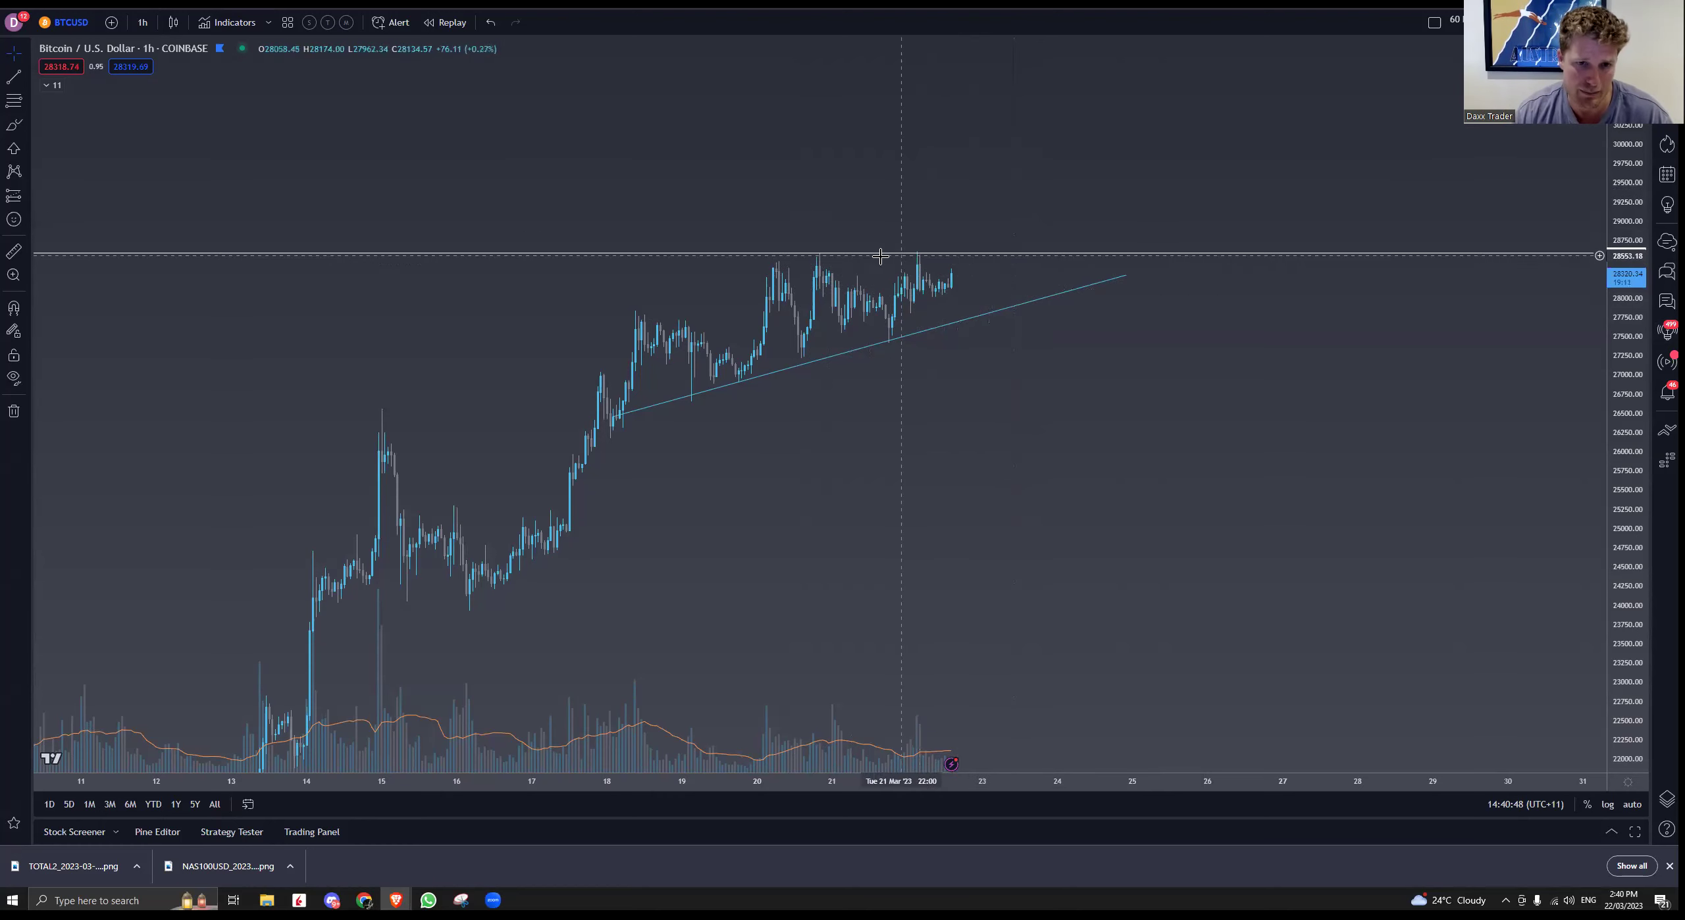
Step: Switch the BTCUSD chart to the daily timeframe and examine the May–June 2022 lows along the horizontal level
left_click(144, 30)
left_click(165, 436)
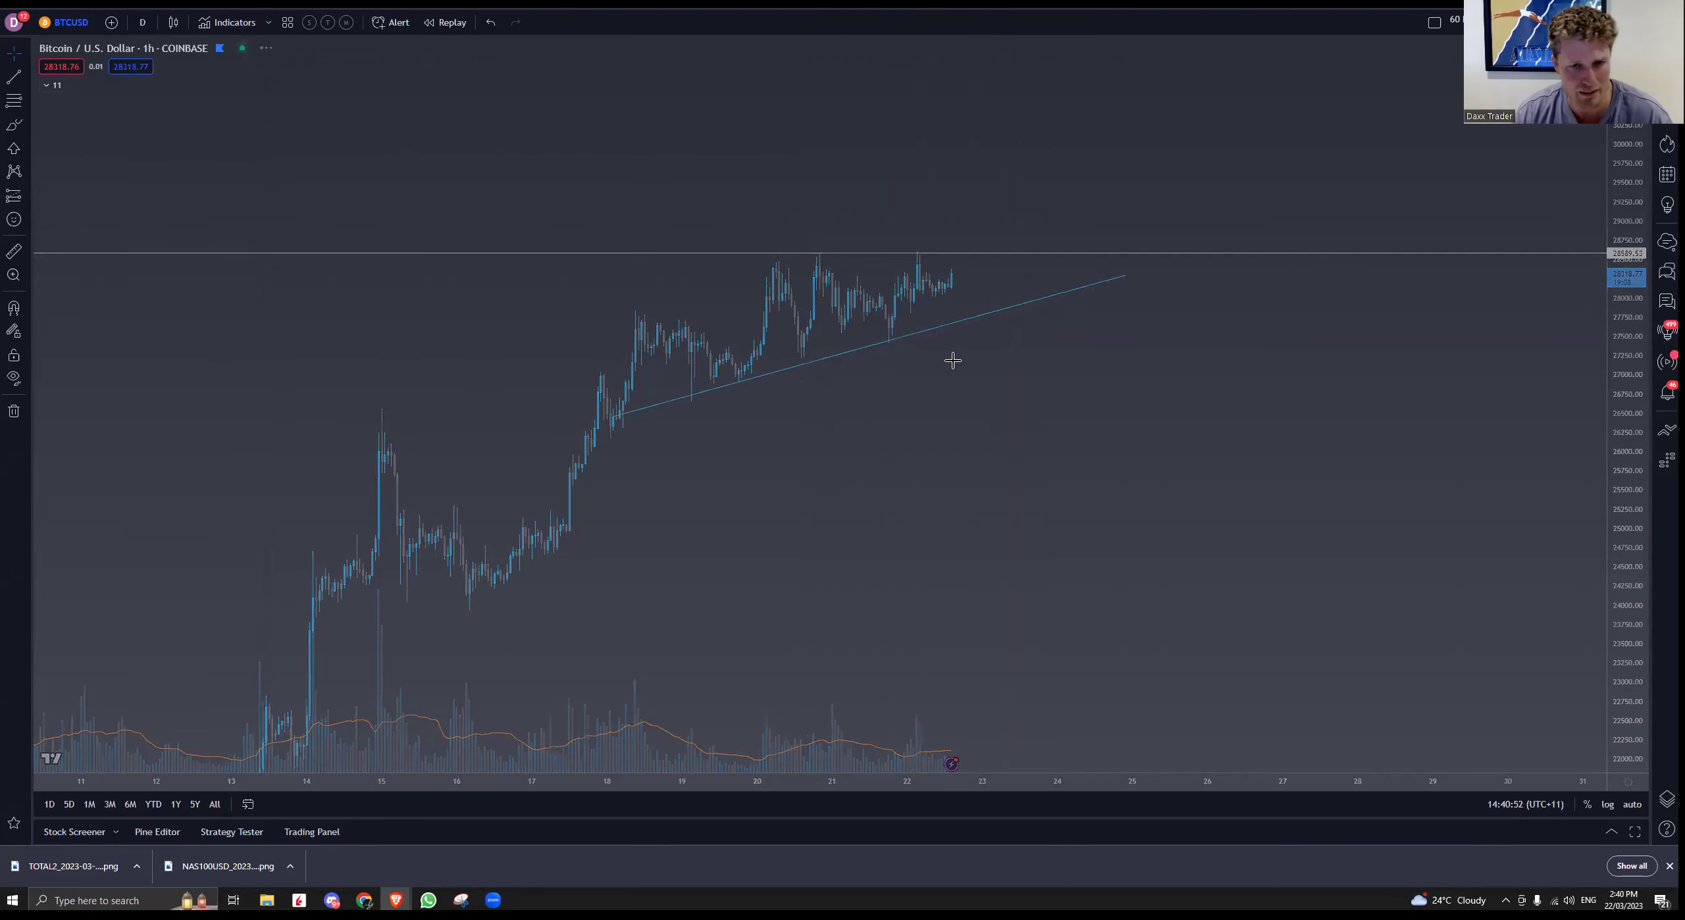
scroll(827, 310, "down", 4)
scroll(752, 320, "up", 4)
left_click_drag(365, 306, 1132, 339)
scroll(724, 337, "up", 3)
left_click_drag(777, 341, 1133, 362)
left_click_drag(1626, 223, 1626, 579)
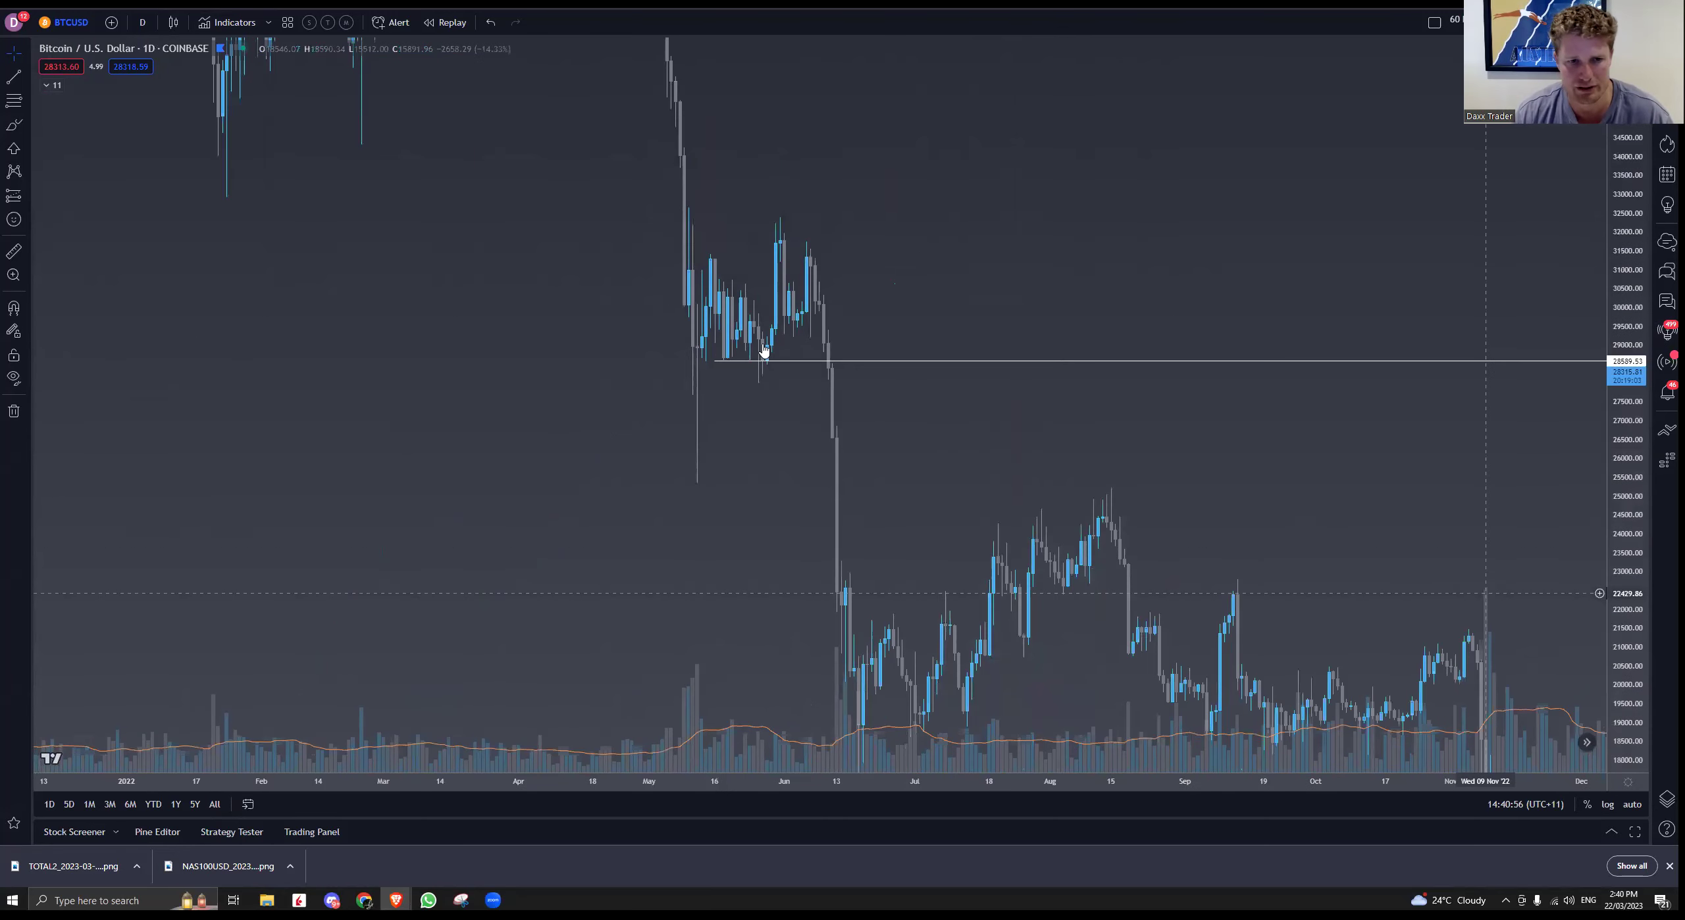
left_click_drag(891, 254, 827, 253)
left_click_drag(650, 375, 613, 366)
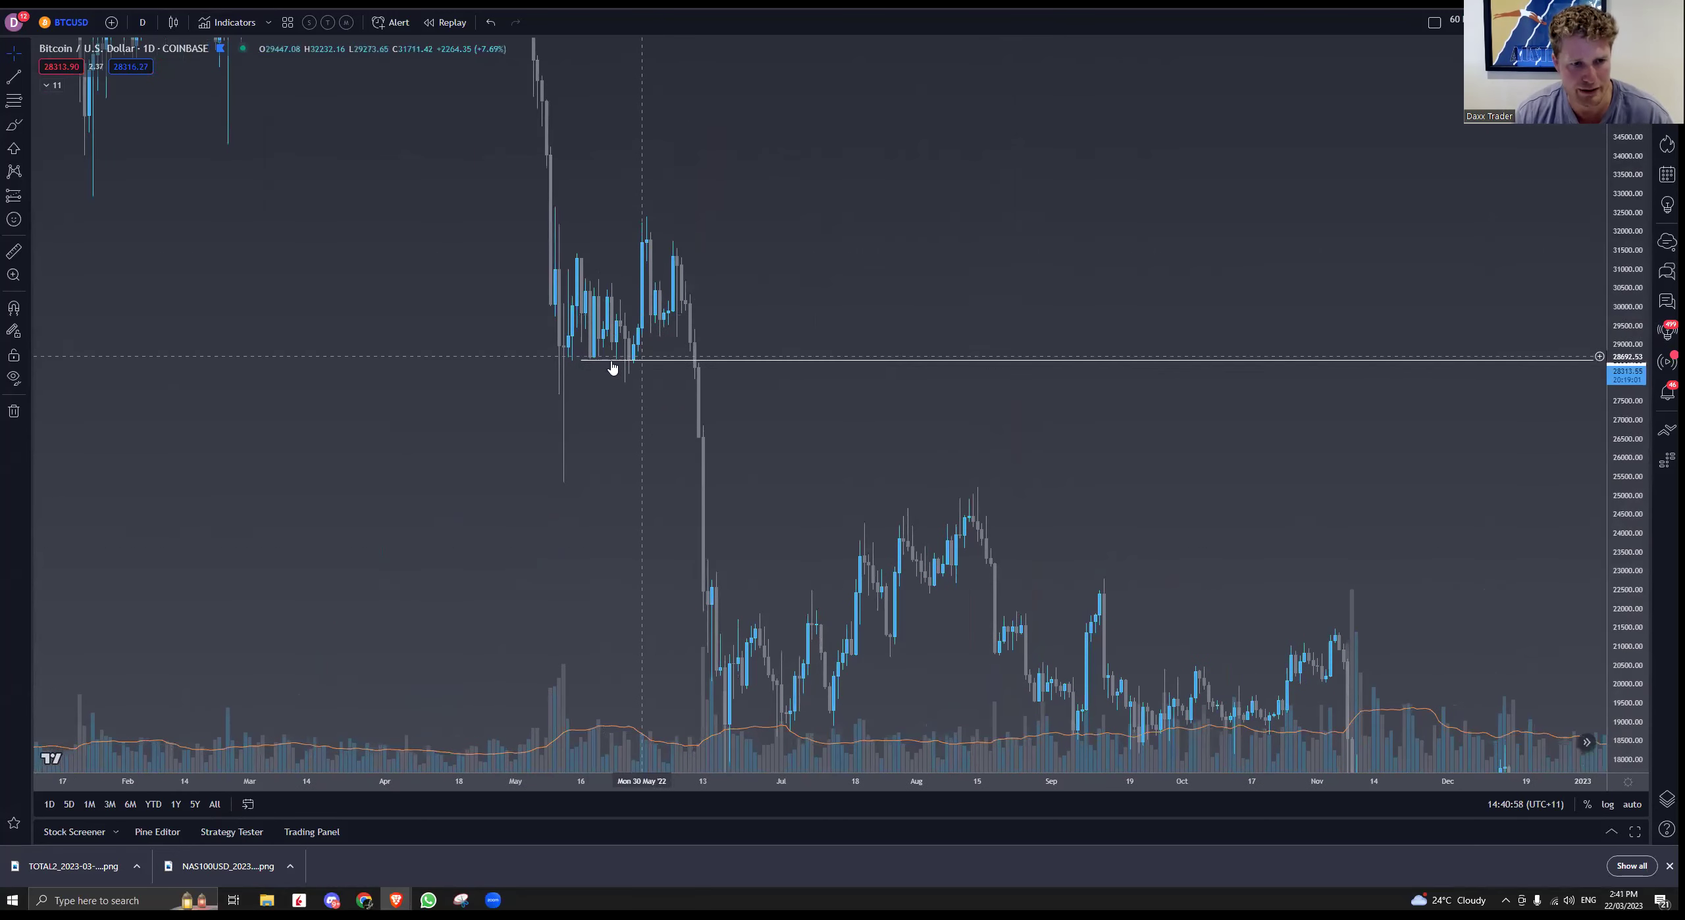
left_click_drag(782, 559, 787, 463)
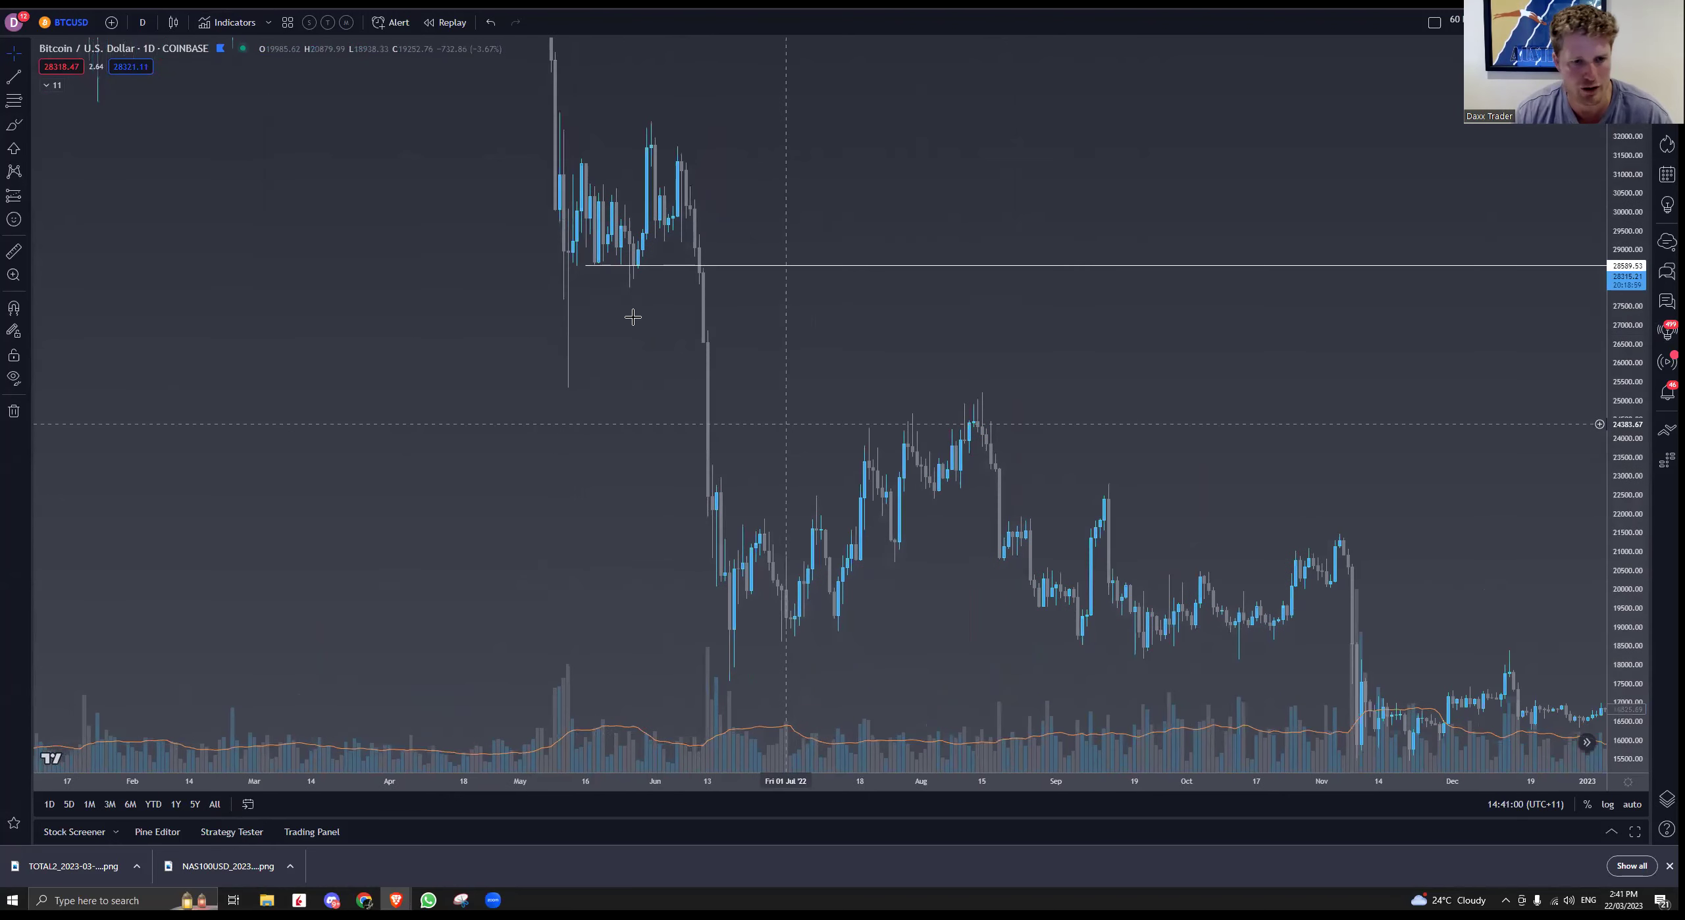
left_click_drag(797, 400, 764, 479)
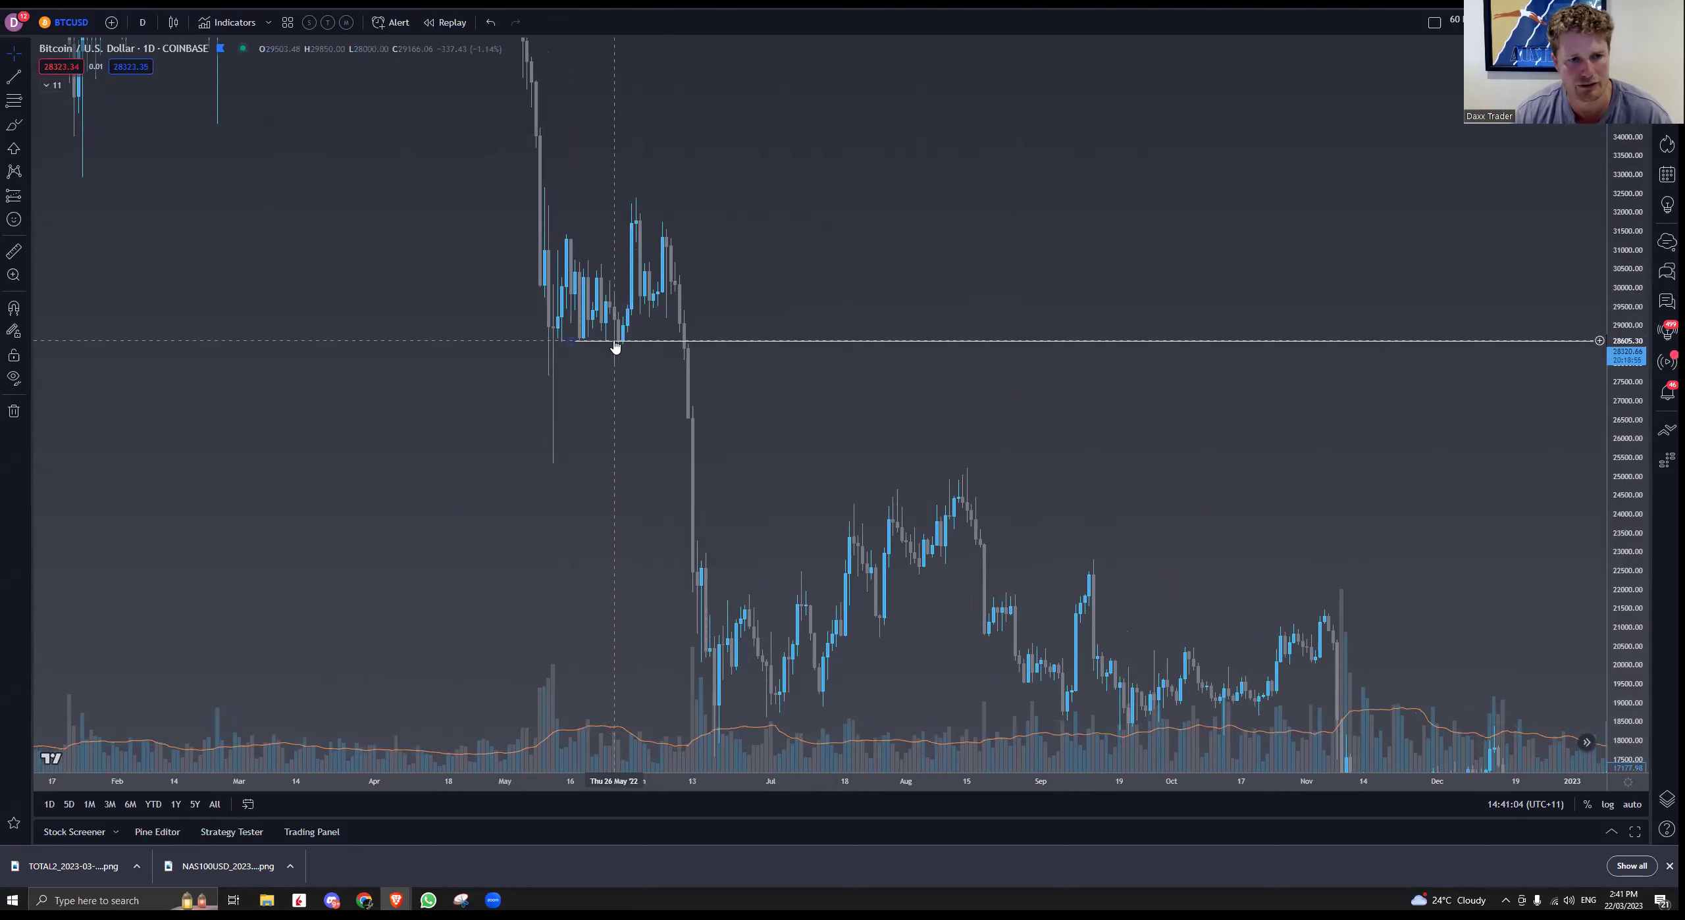
left_click_drag(1193, 286, 666, 435)
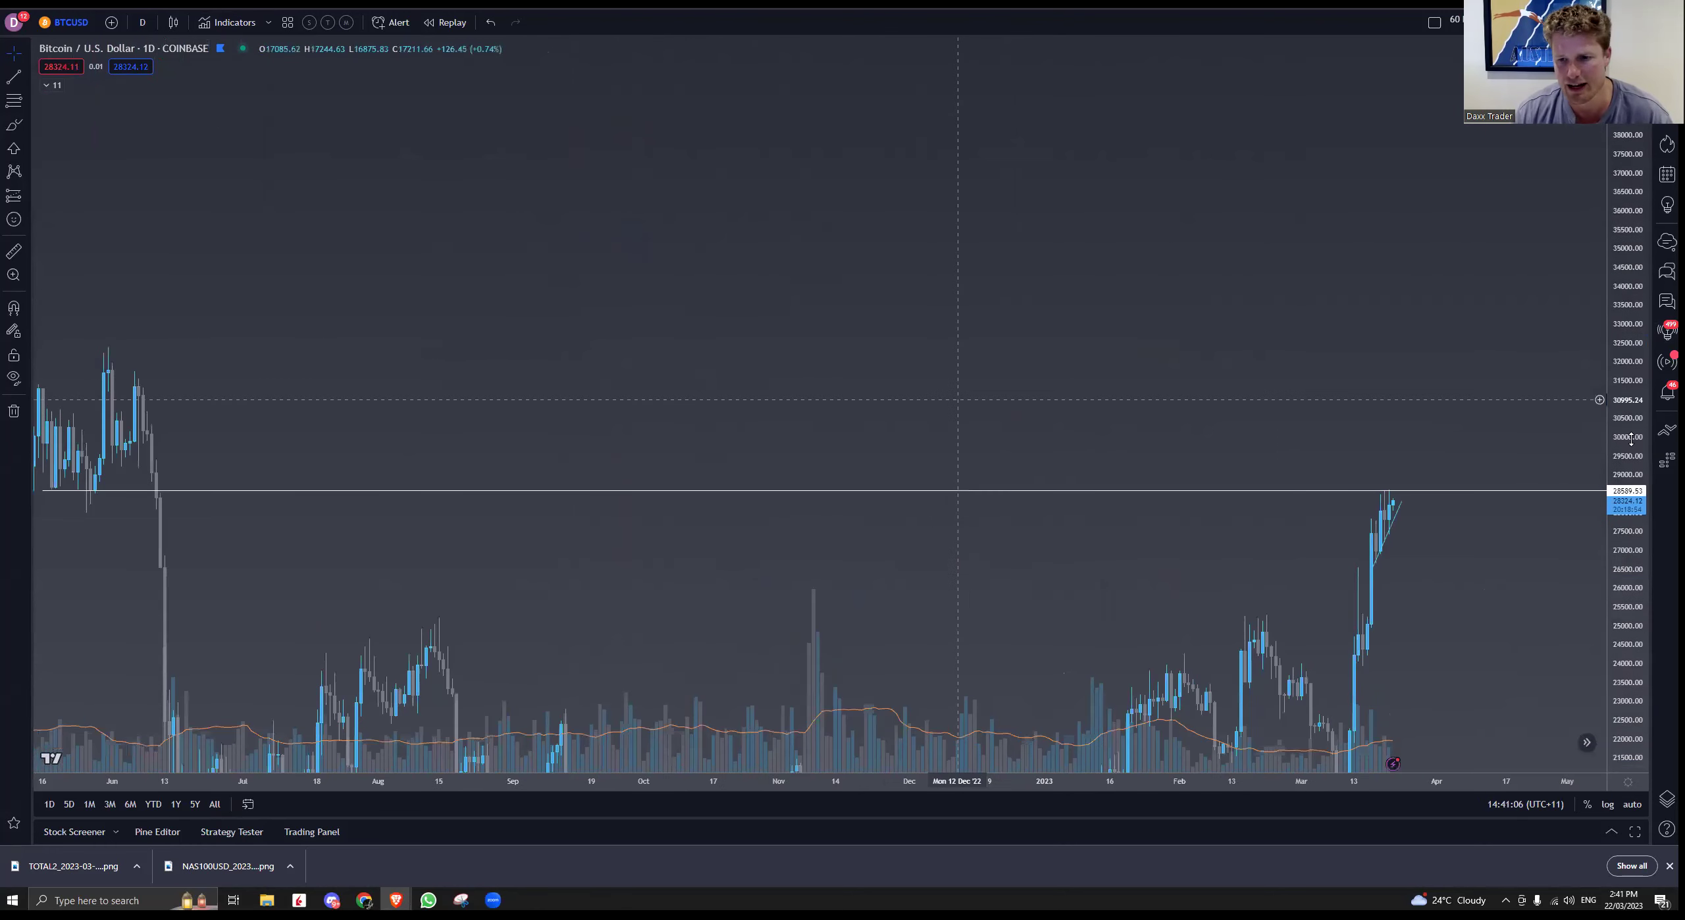
Step: Draw a horizontal trend line at about 37,635 from 22 April 2022 to well past the latest candle
left_click_drag(1624, 406, 1623, 738)
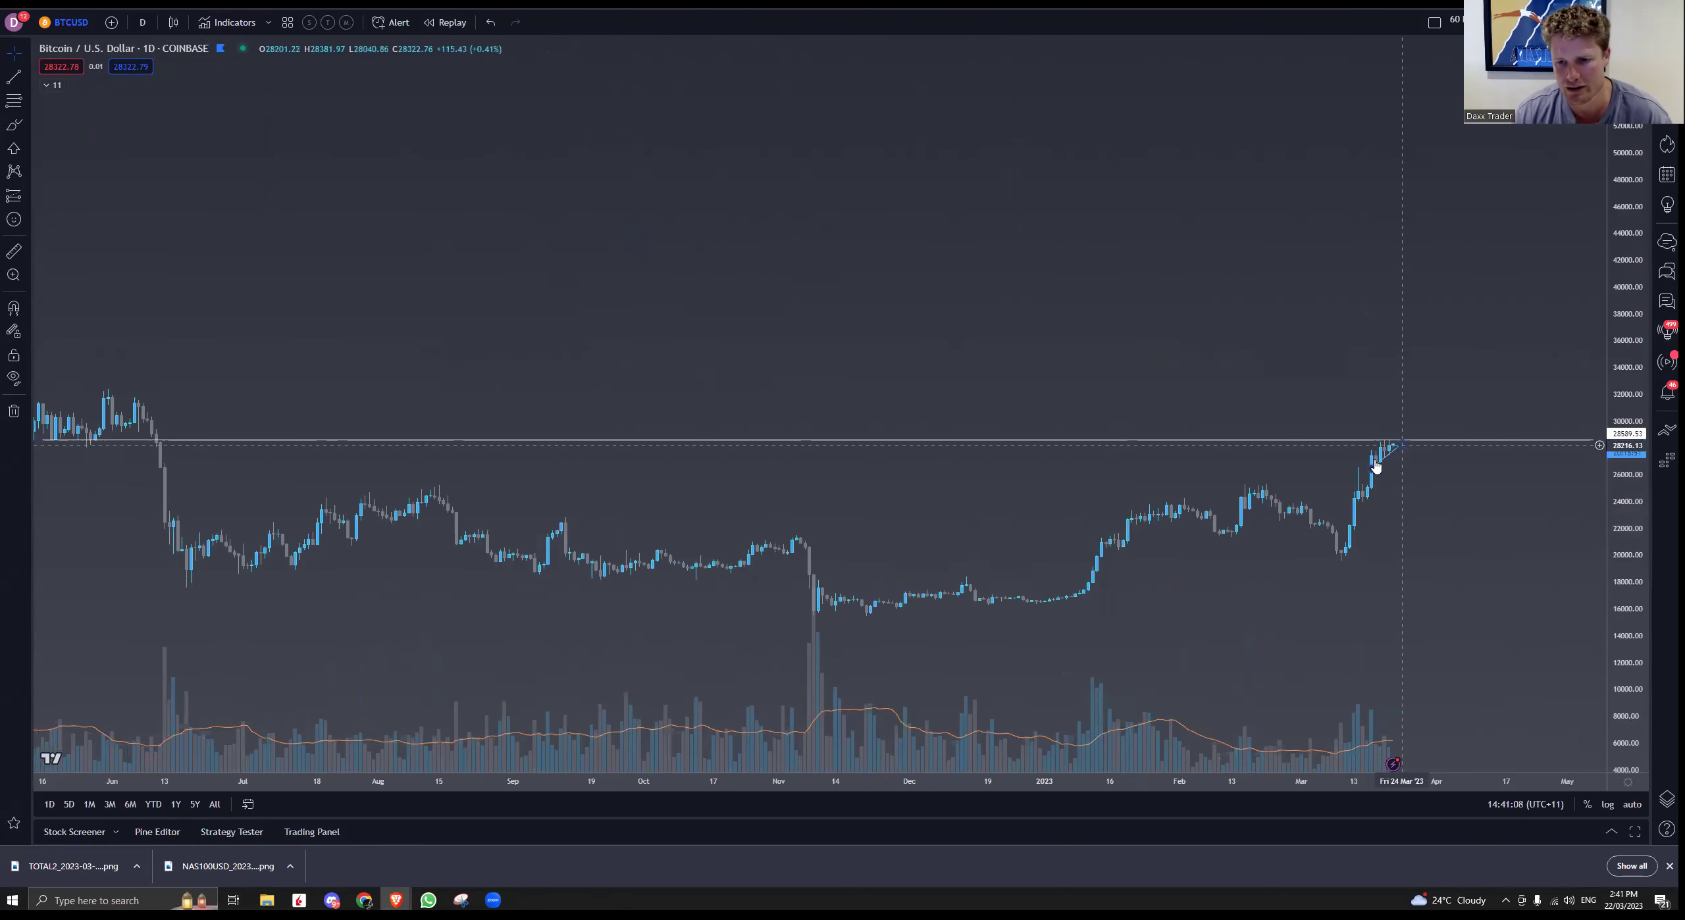
scroll(1472, 429, "down", 5)
left_click_drag(1424, 365, 1169, 374)
left_click(14, 77)
left_click(553, 328)
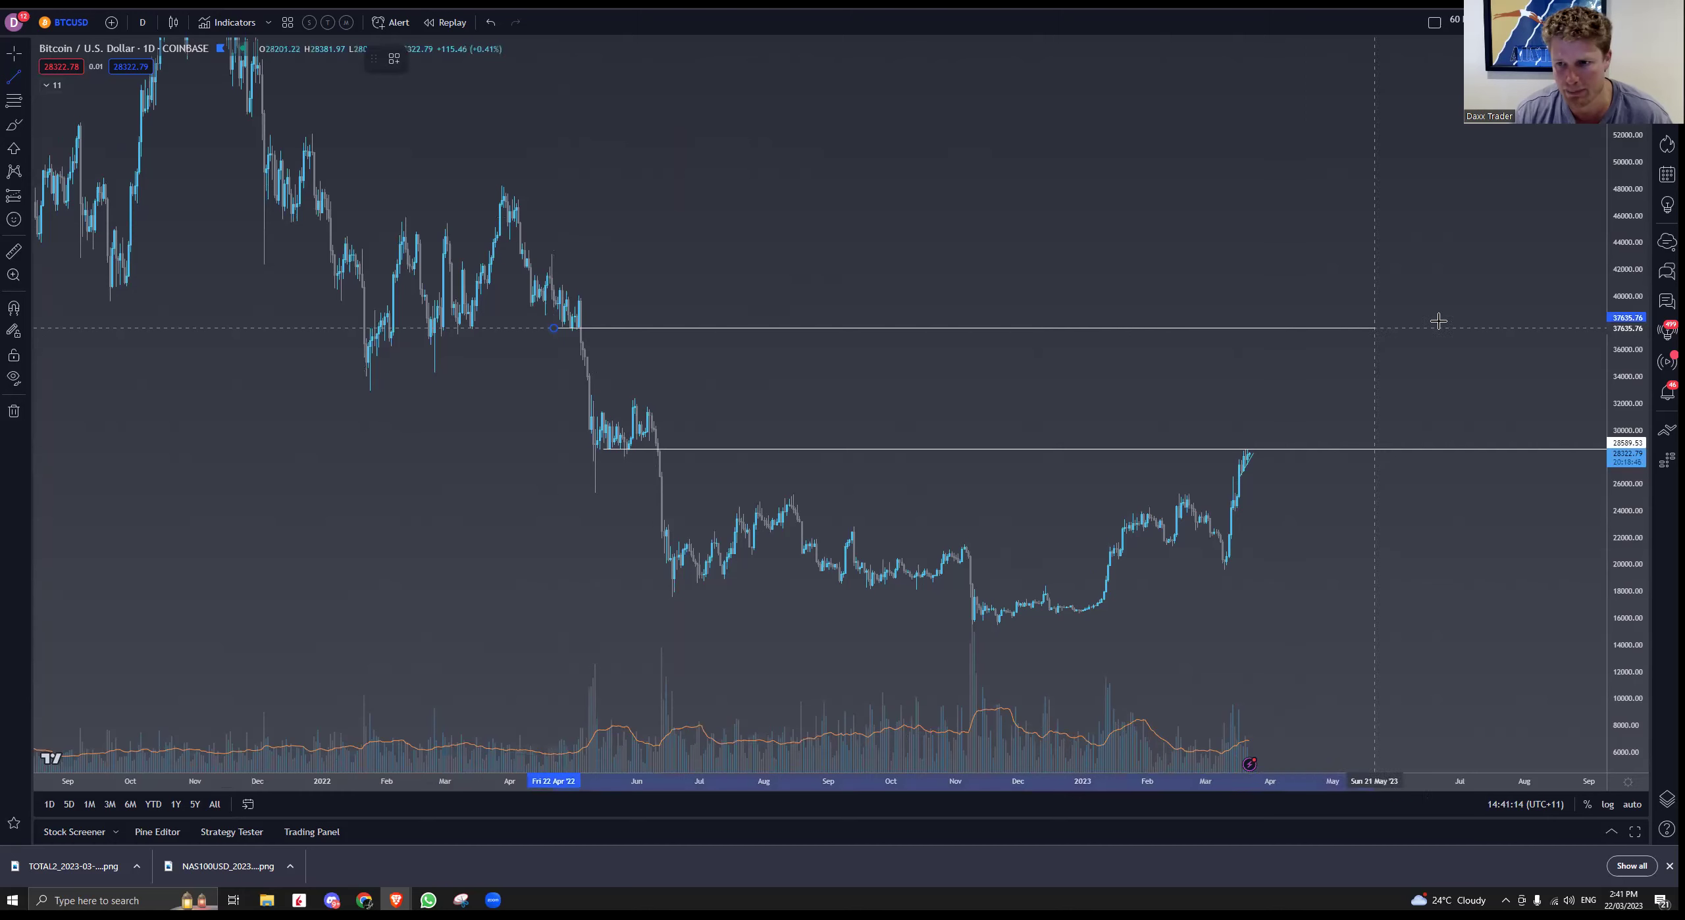
left_click(1562, 327)
left_click_drag(1388, 384, 1251, 356)
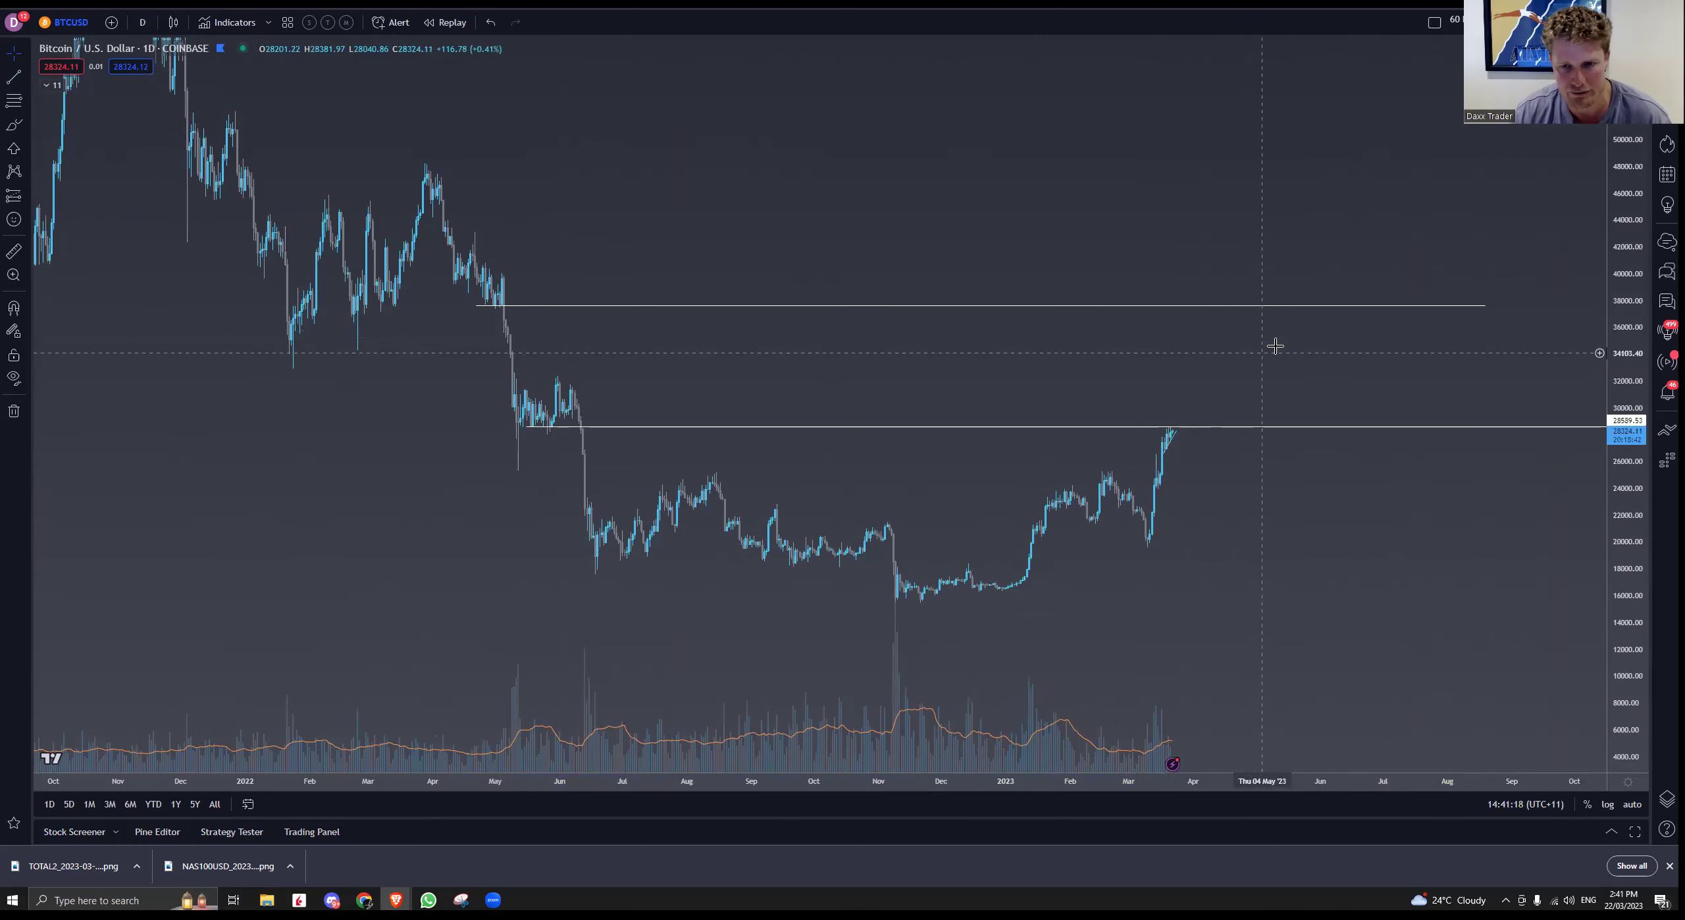
Step: Brush a projected price path from the latest candle up to the upper horizontal line, and delete it
left_click(14, 125)
mouse_move(1175, 431)
left_mouse_down()
mouse_move(1178, 395)
mouse_move(1201, 391)
mouse_move(1211, 424)
mouse_move(1242, 412)
mouse_move(1268, 316)
mouse_move(1287, 361)
mouse_move(1300, 304)
mouse_move(1305, 349)
left_mouse_up()
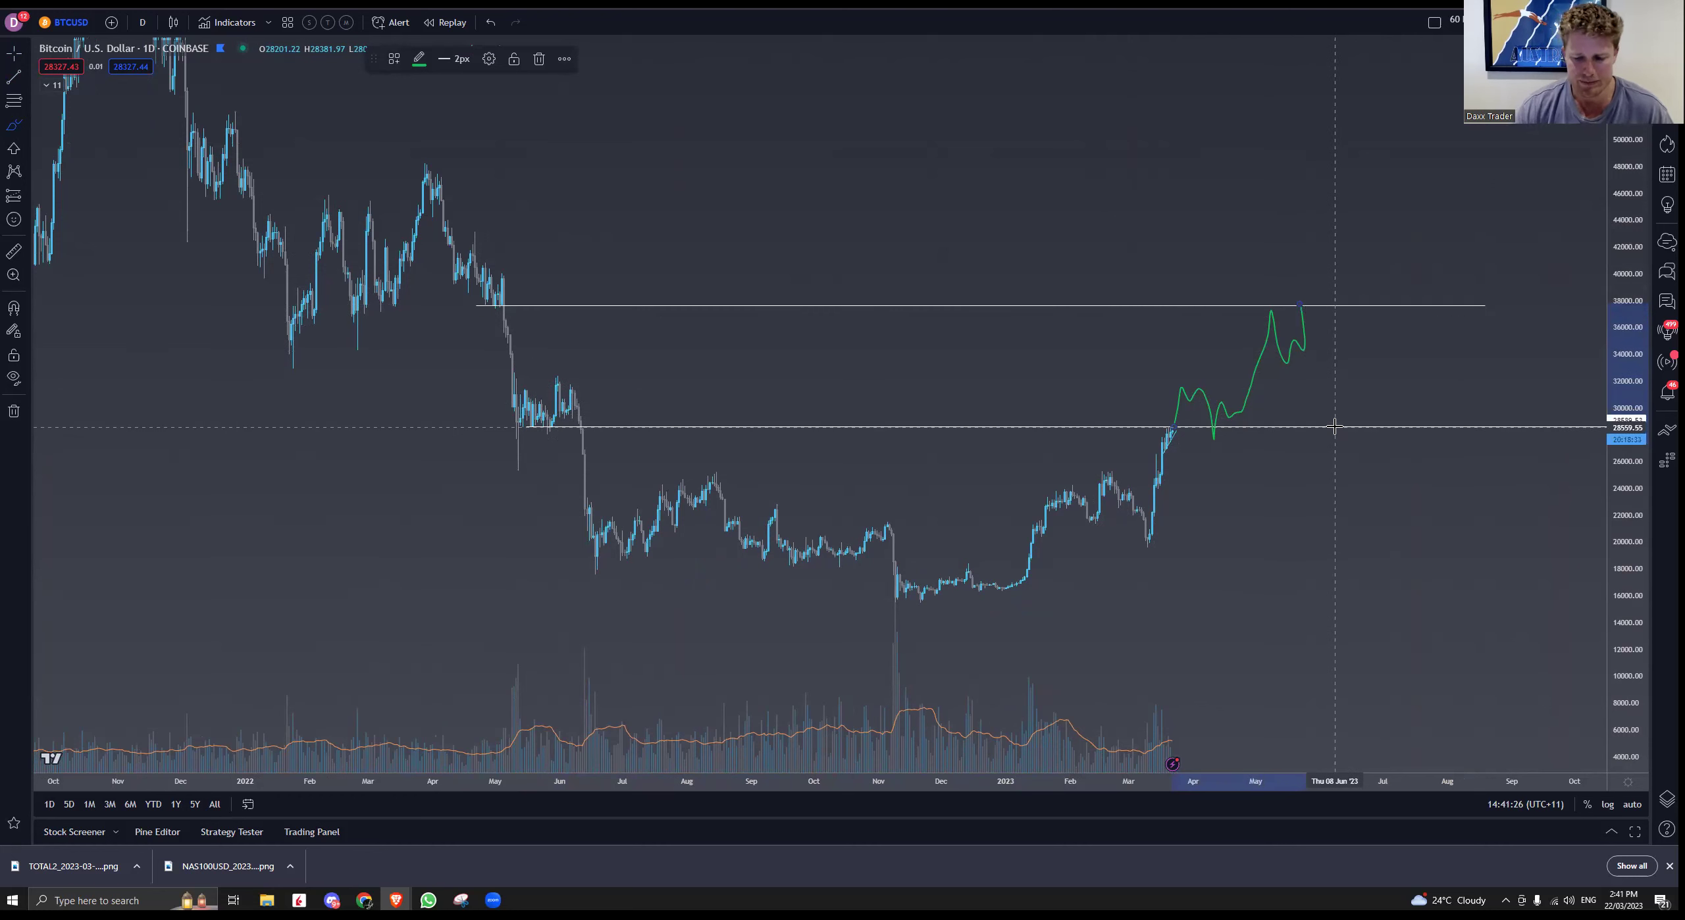
key("Delete")
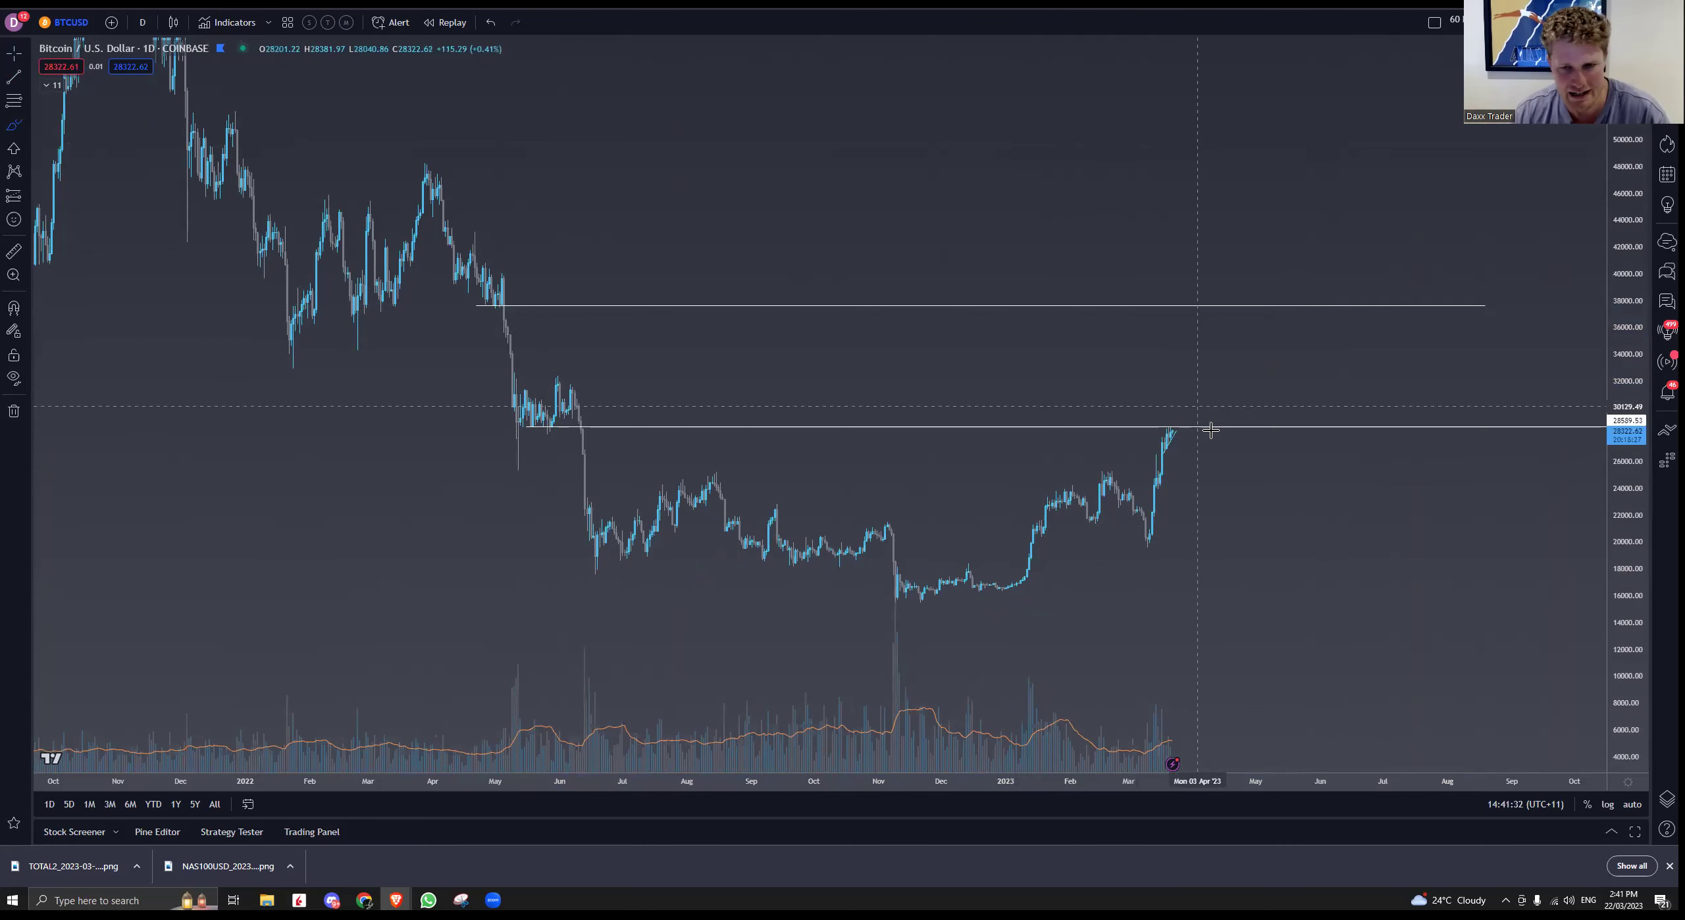
key("Escape")
Step: Draw a horizontal trend line at about 4,290 from 12 November 2018 to 16 May 2019
left_click_drag(187, 481, 999, 469)
scroll(1162, 501, "left", 12)
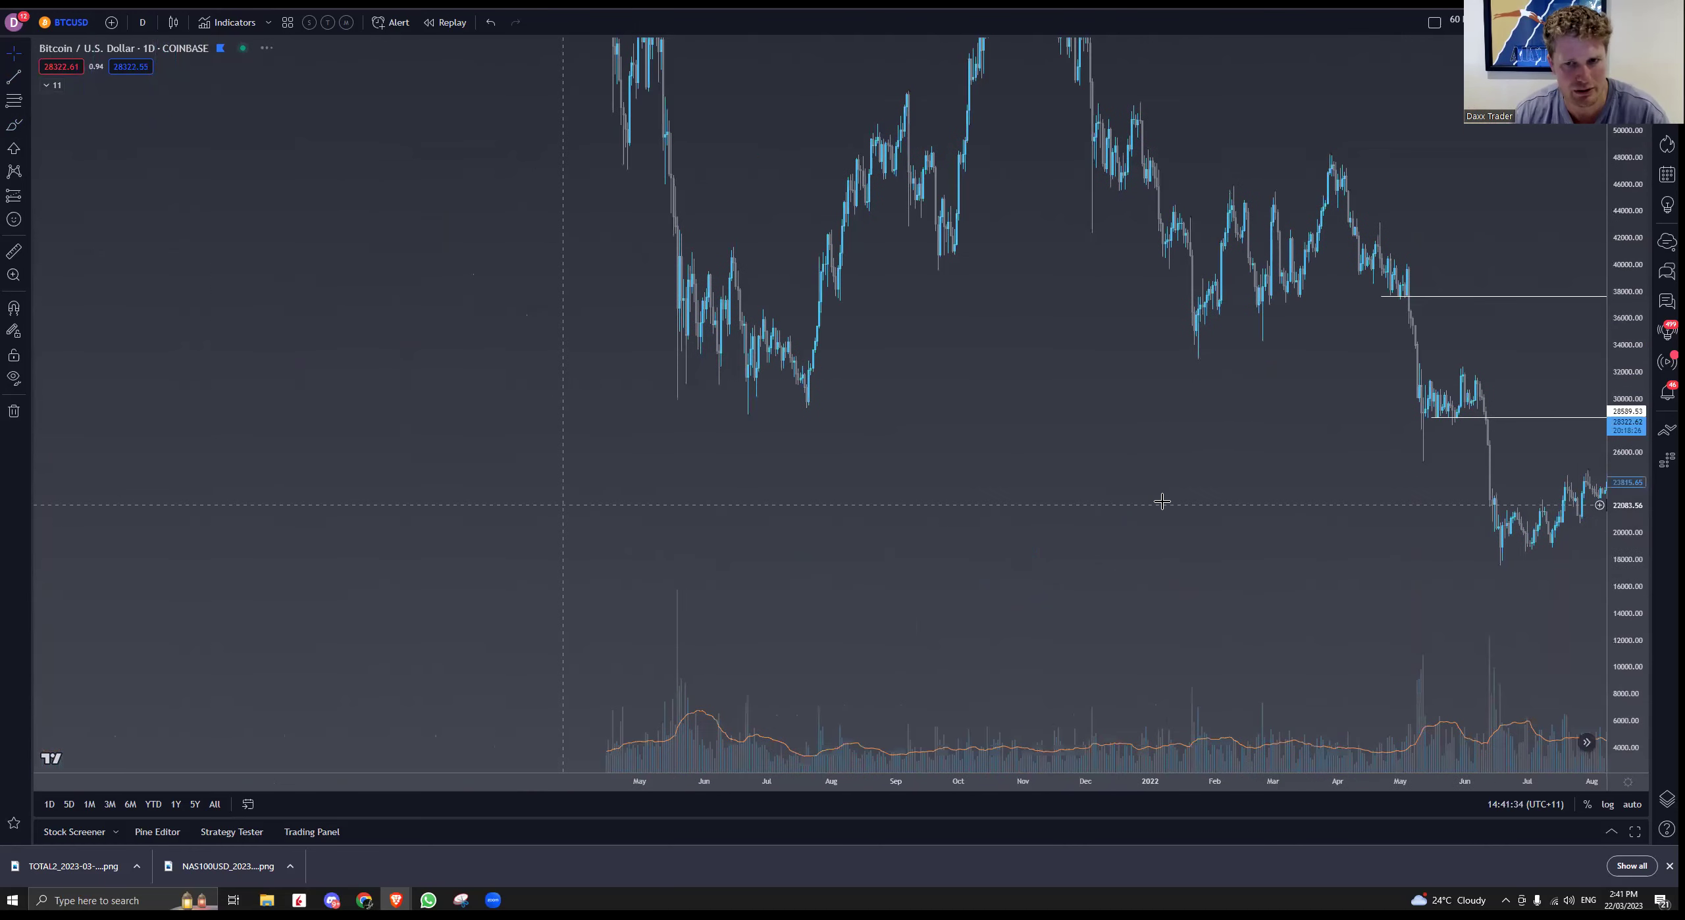
scroll(835, 454, "left", 12)
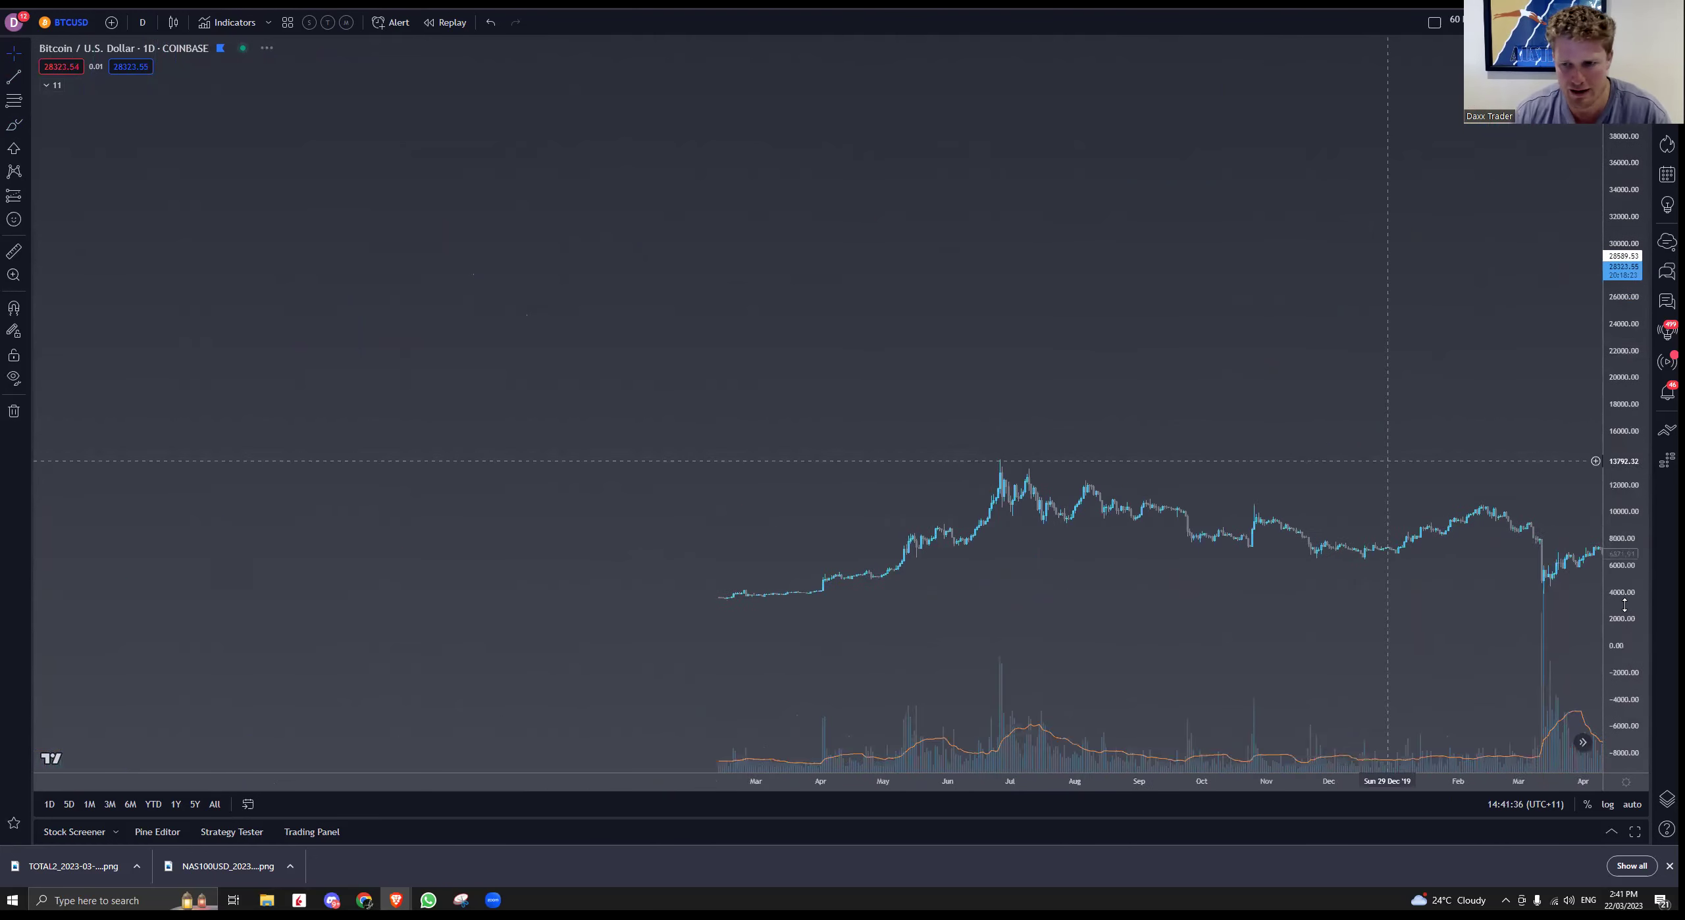
left_click(13, 76)
left_click_drag(658, 531, 1046, 531)
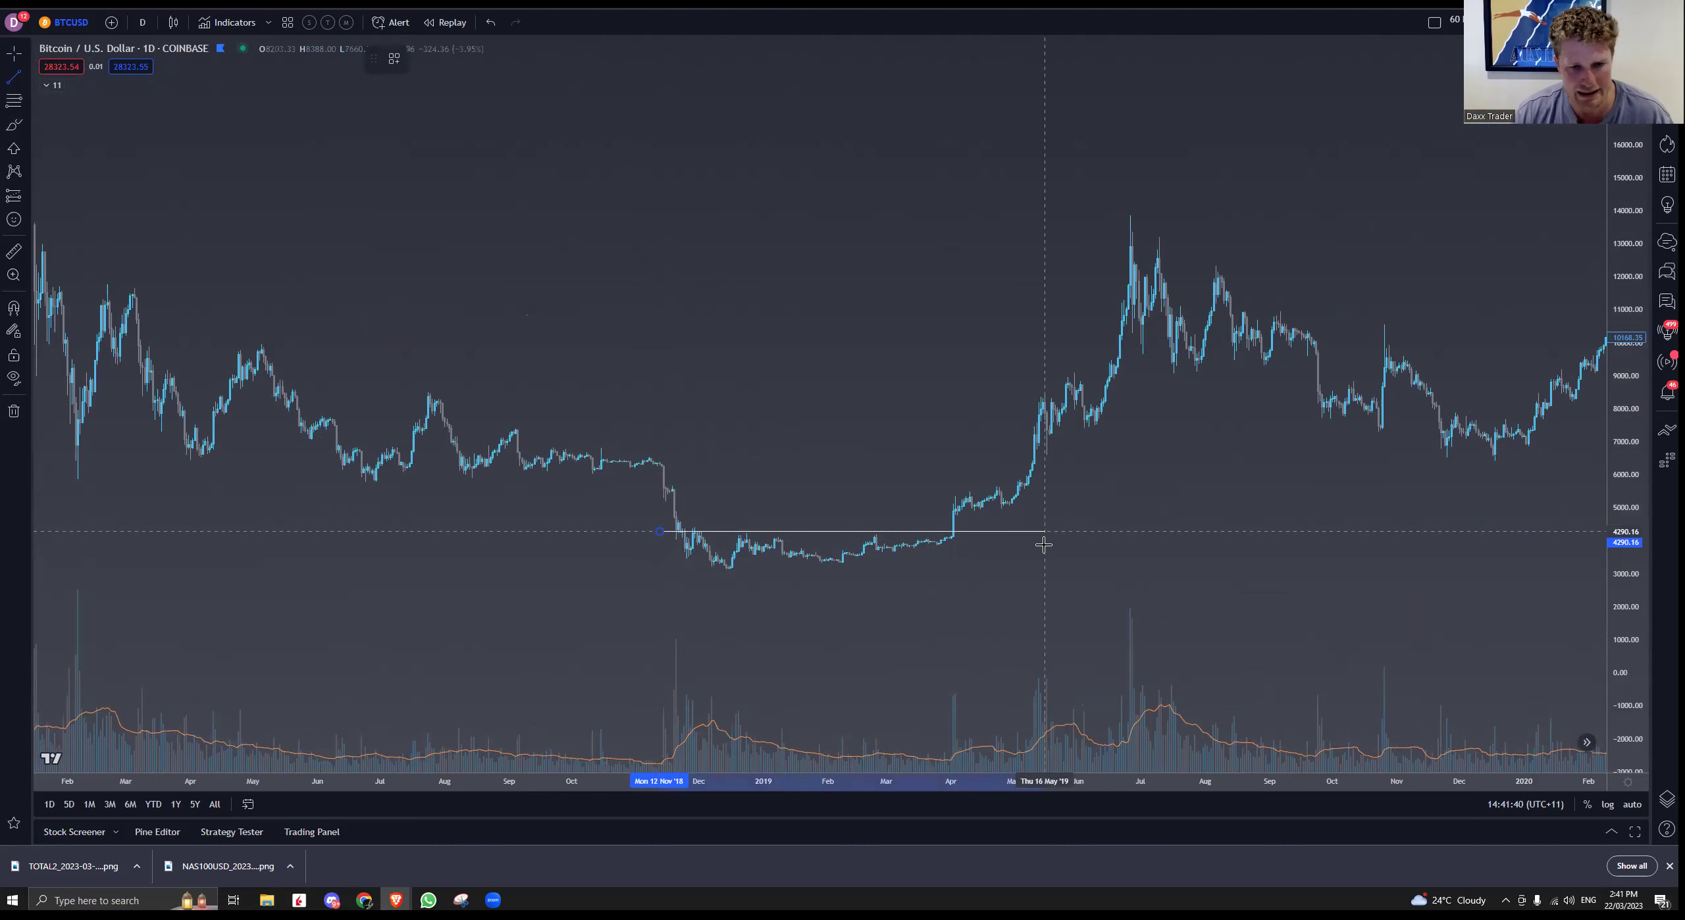
Step: Draw a rectangle over the autumn 2018 consolidation, from about 6,150 to 6,750, extending to about late August 2019
scroll(1177, 481, "up", 2)
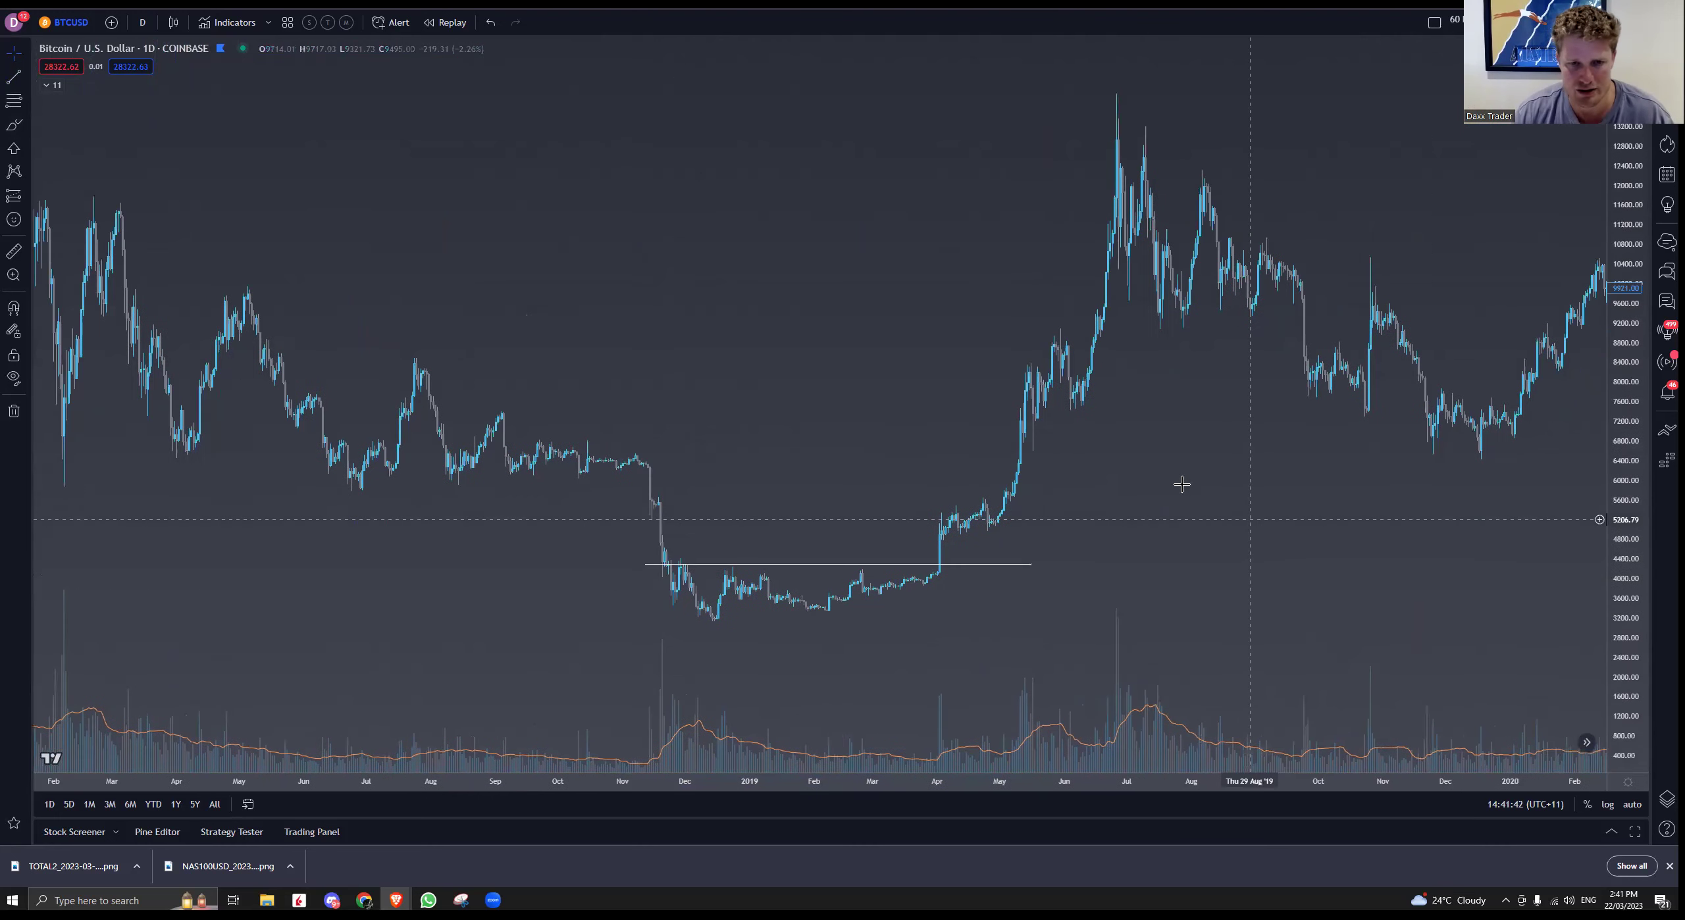
scroll(987, 391, "up", 4)
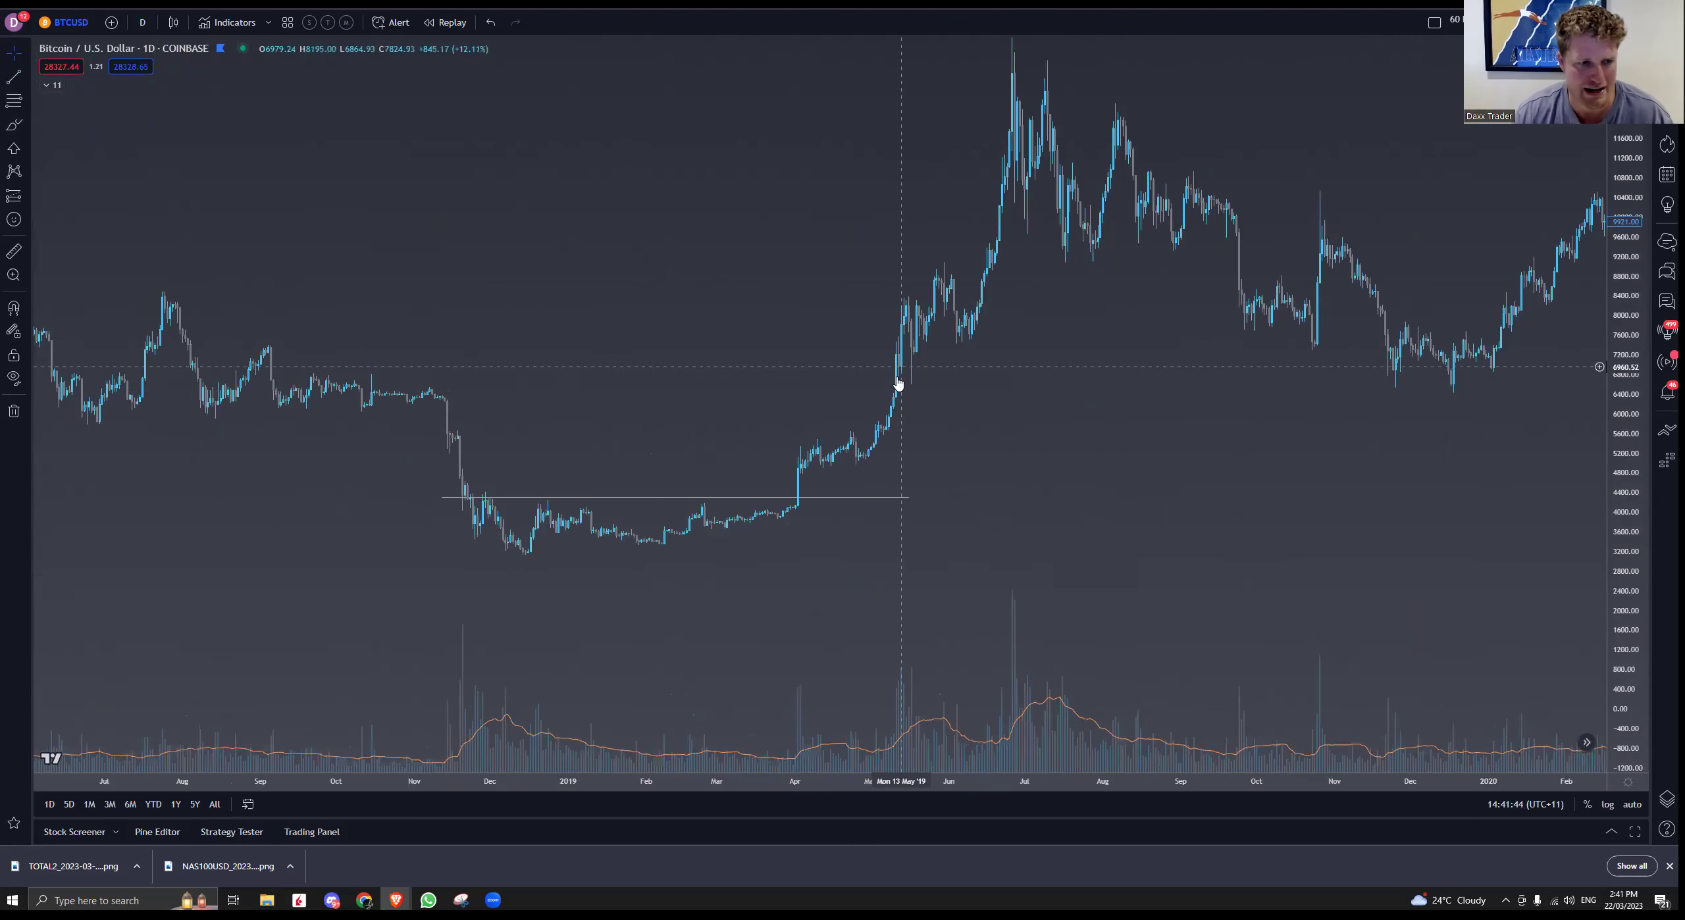
scroll(583, 387, "down", 3)
scroll(464, 336, "up", 1)
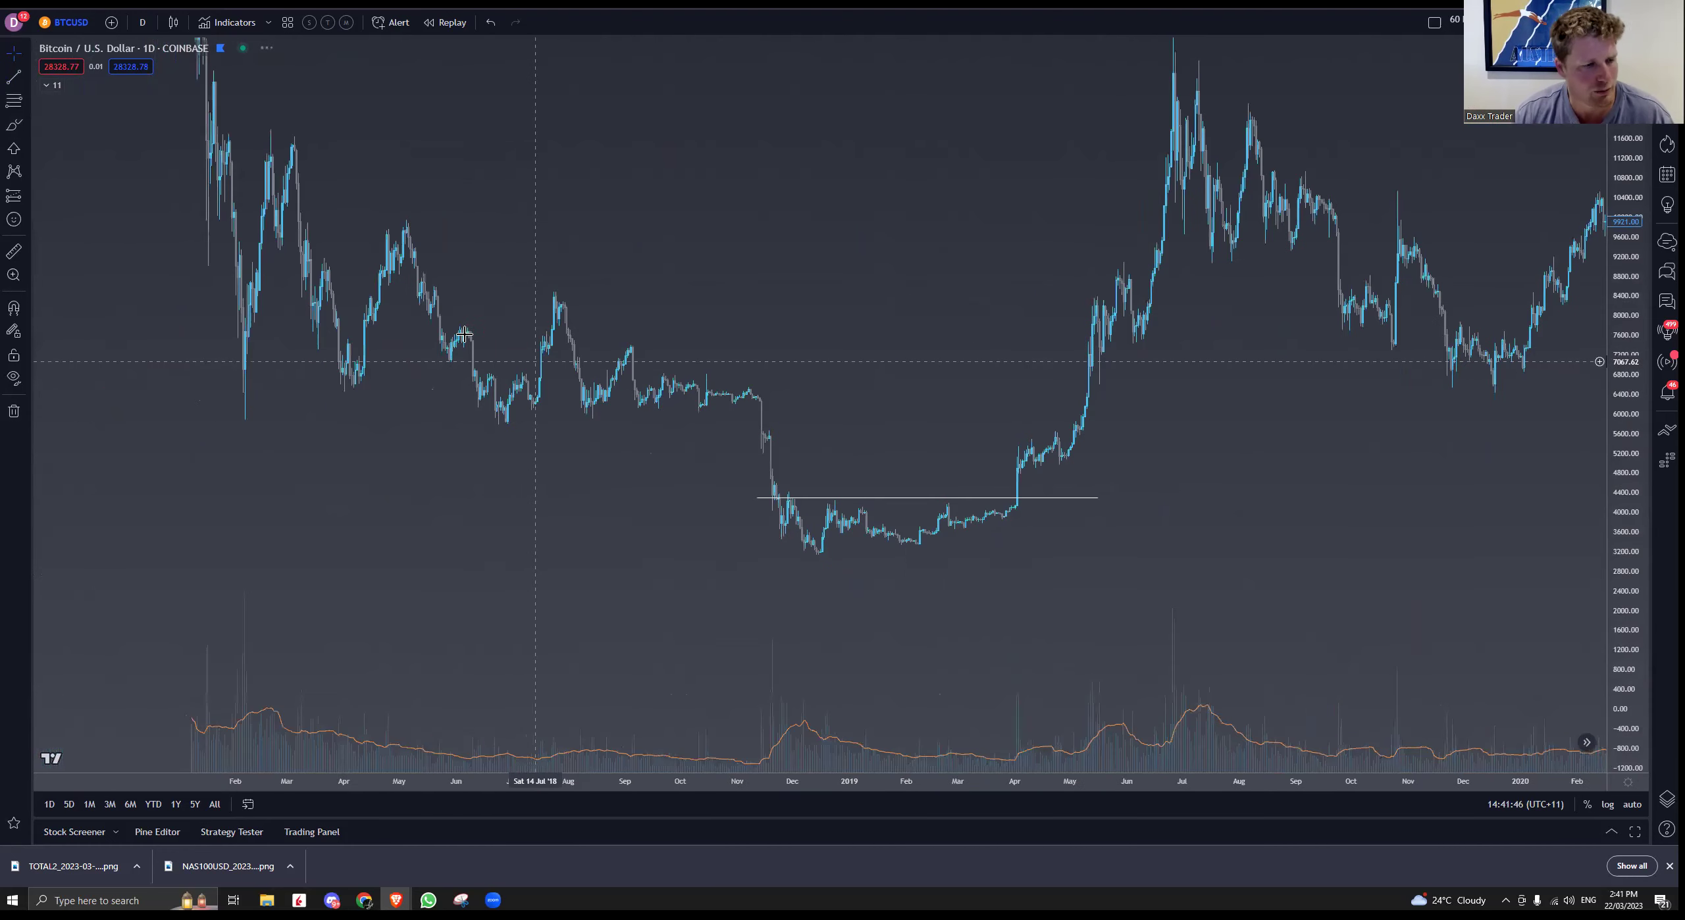
left_click(27, 125)
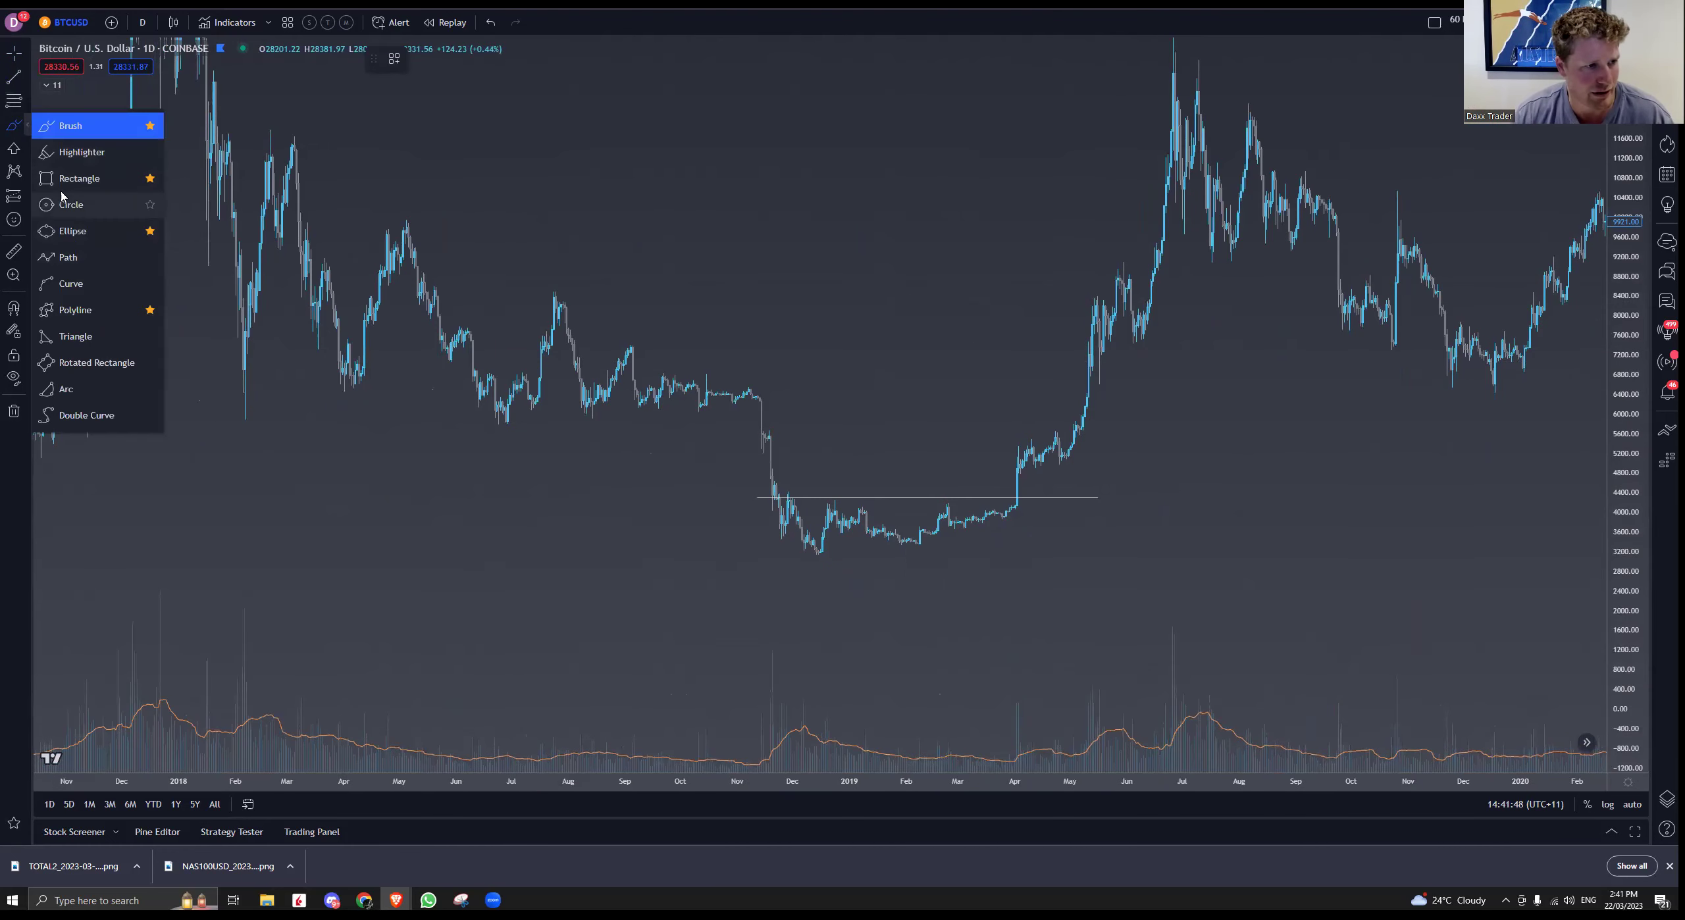
left_click(79, 178)
left_click_drag(642, 377, 897, 439)
left_click_drag(1060, 439, 1289, 406)
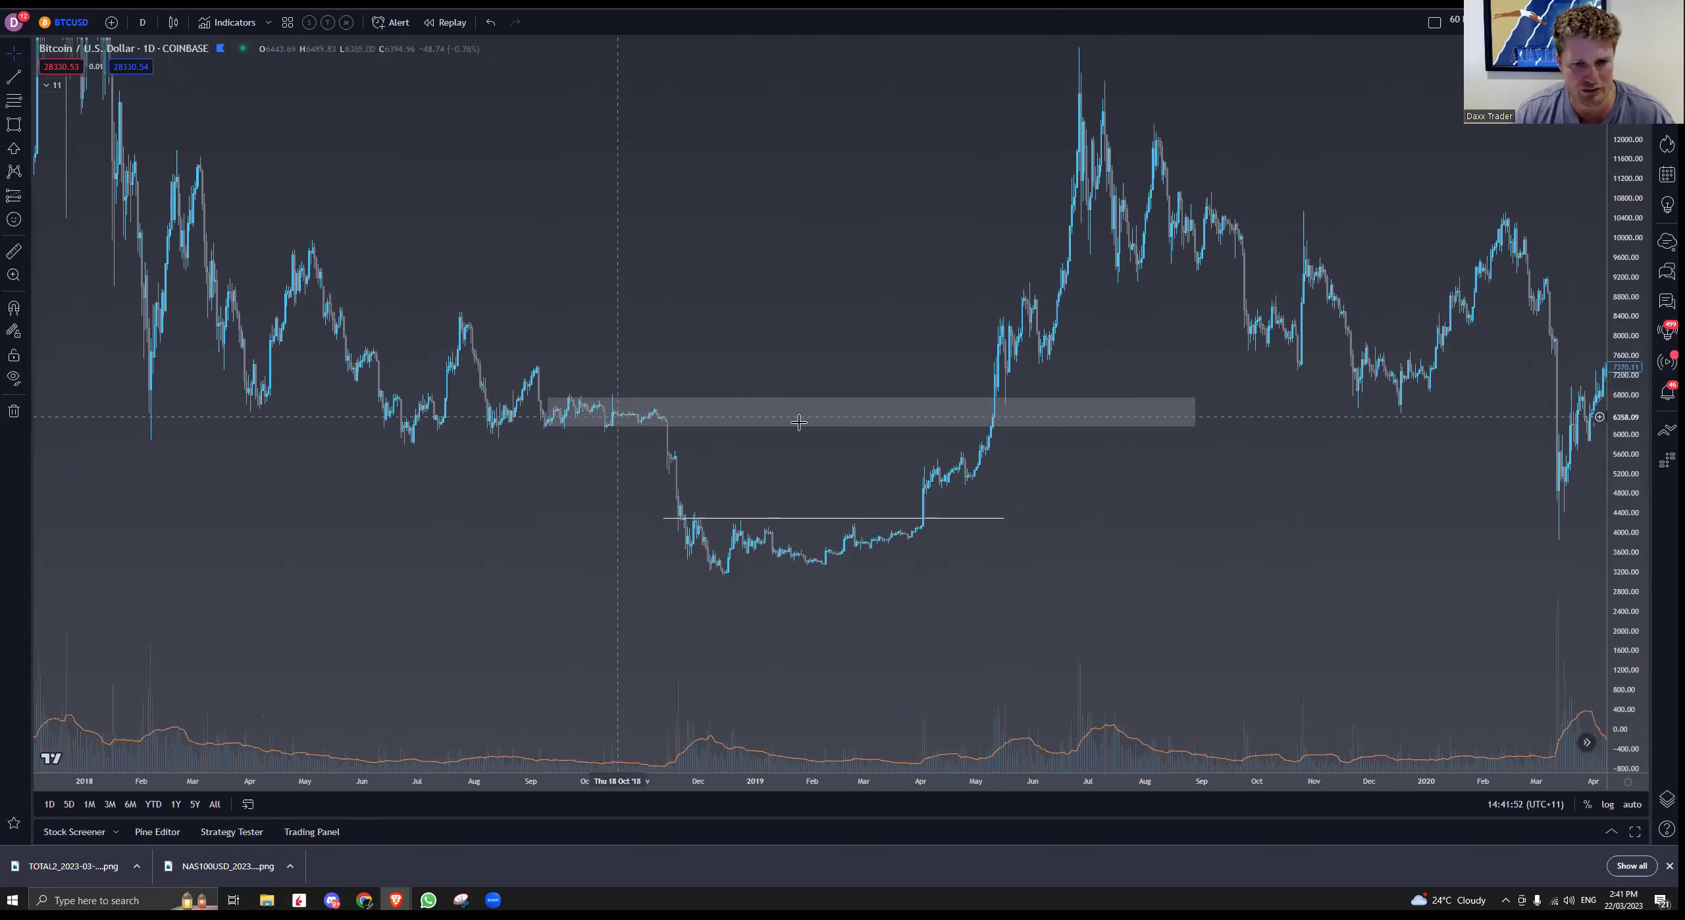
Step: Examine the 2019 rally through the rectangle zone up to the June 2019 peak
left_click(999, 421)
left_click(1091, 390)
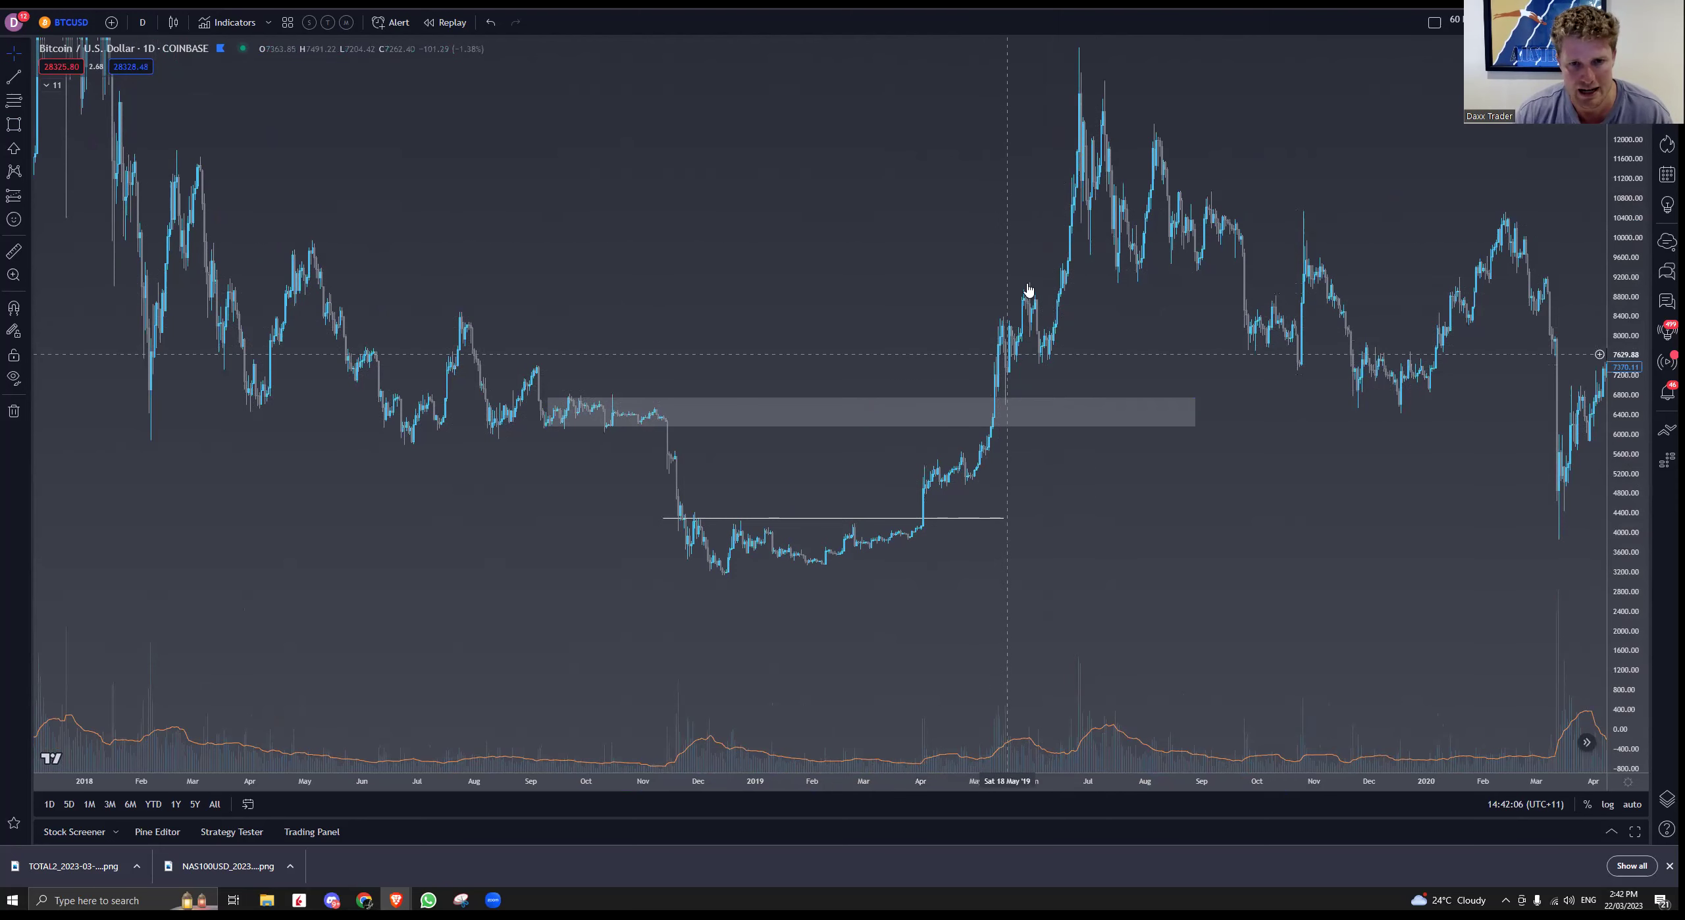
scroll(1102, 281, "down", 5)
left_click_drag(1448, 467, 1354, 536)
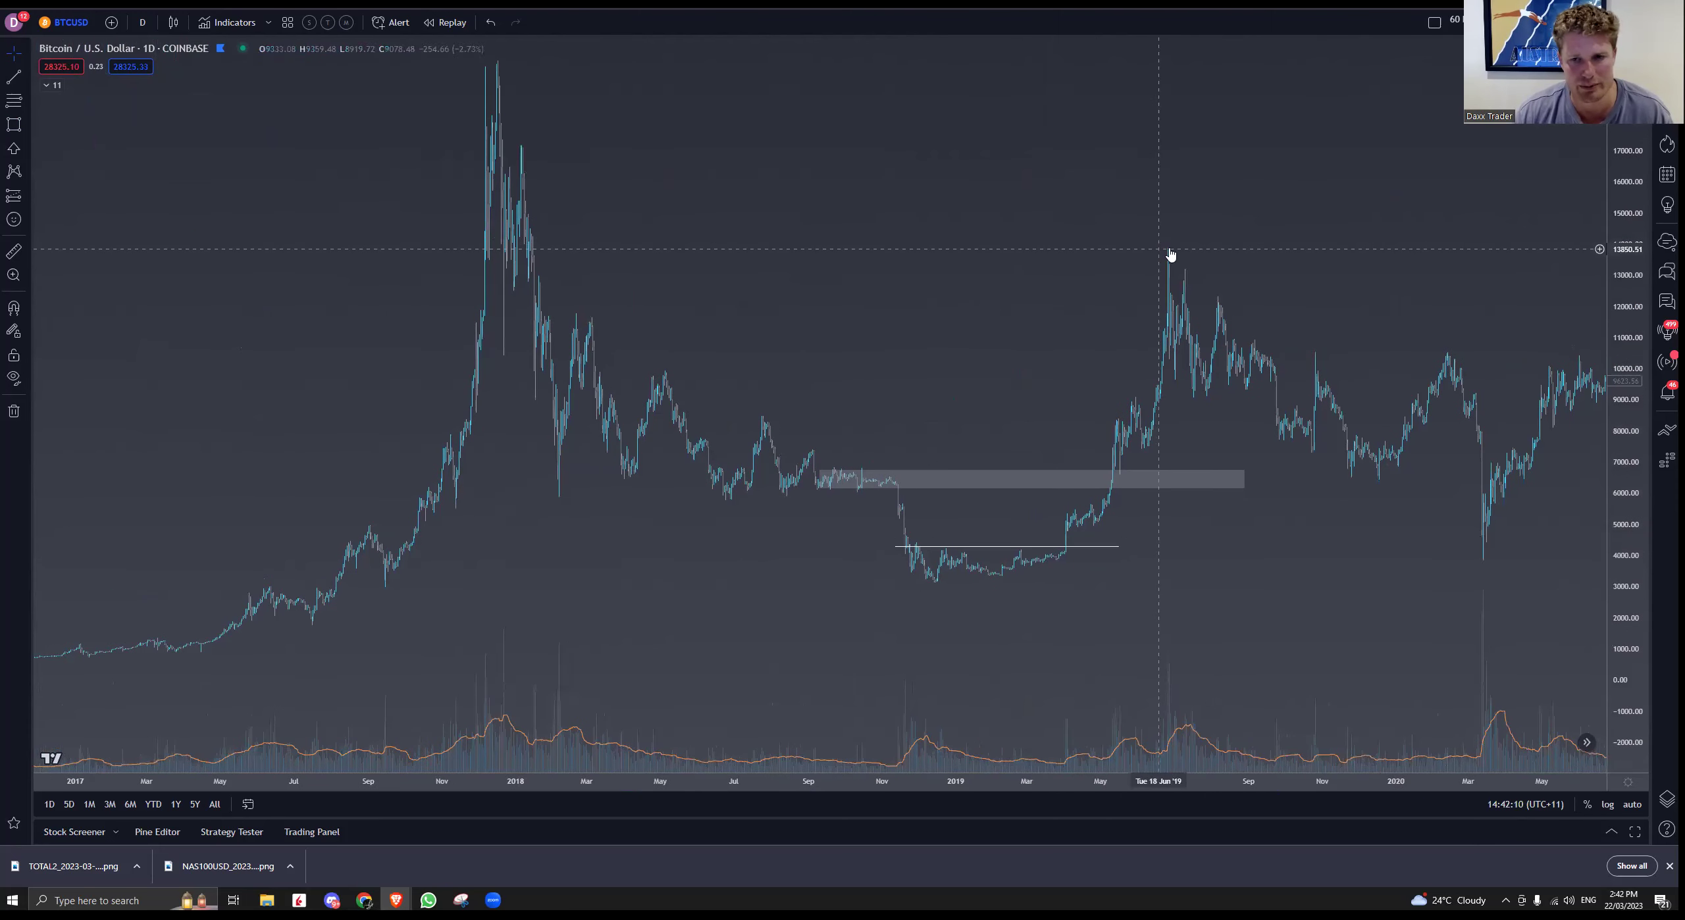
Step: Place a horizontal ray at about 47,516 from the late March 2022 swing high on the Bitcoin daily chart
left_click_drag(1008, 207, 366, 406)
left_click_drag(1136, 230, 366, 484)
left_click_drag(1185, 283, 1332, 423)
scroll(1333, 403, "up", 4)
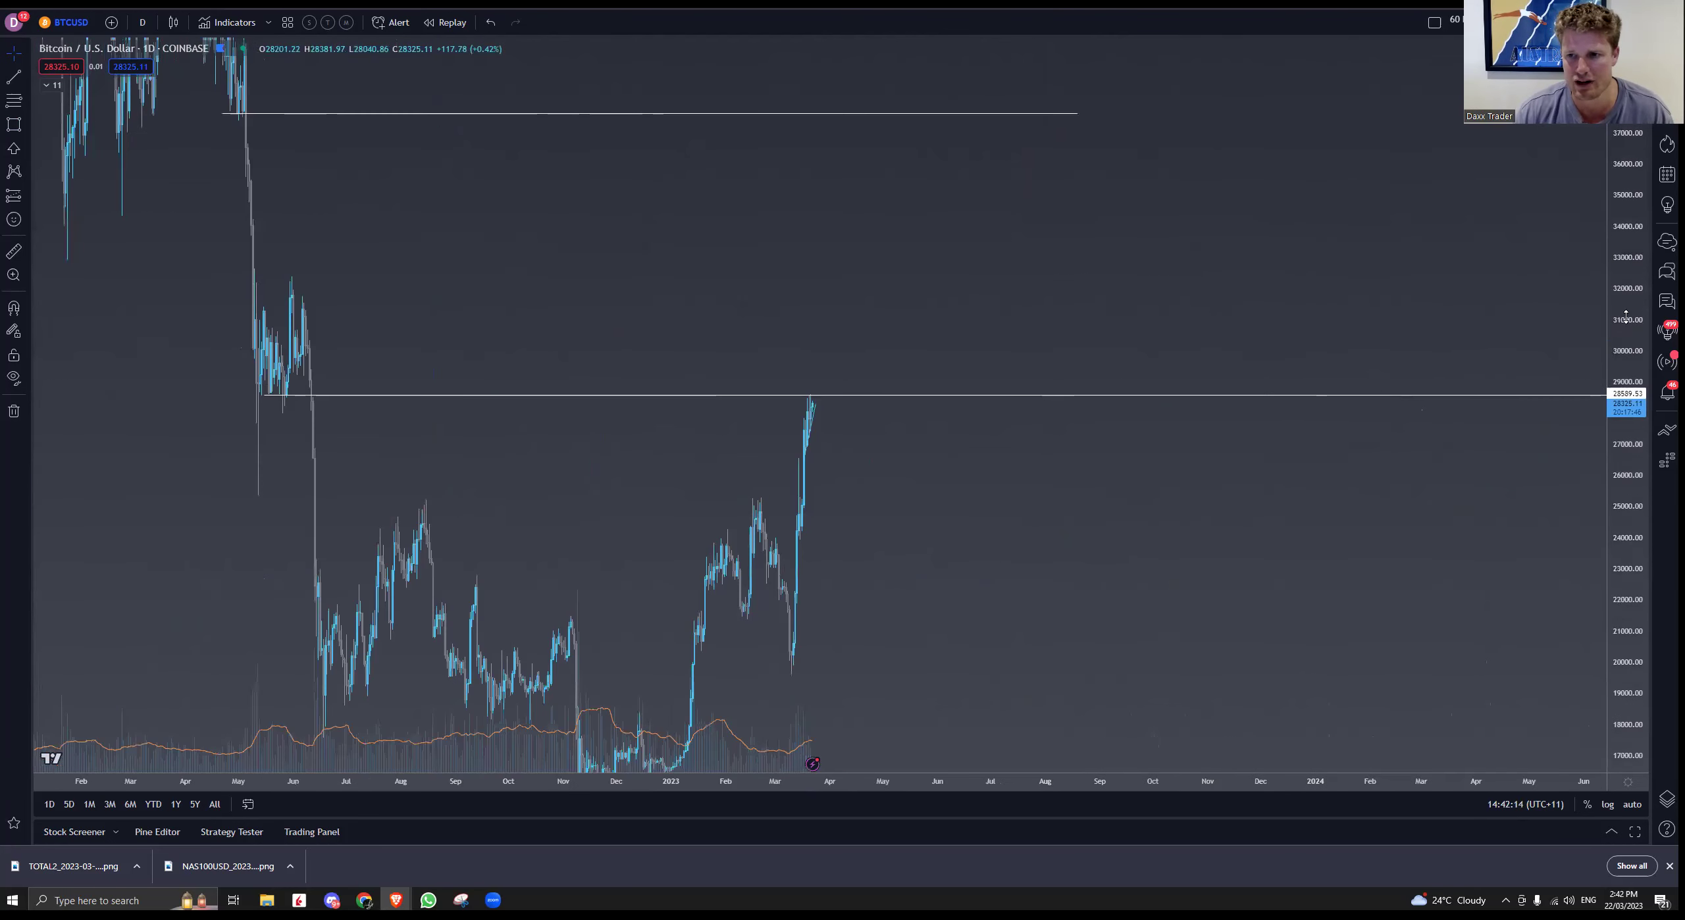
scroll(715, 267, "down", 5)
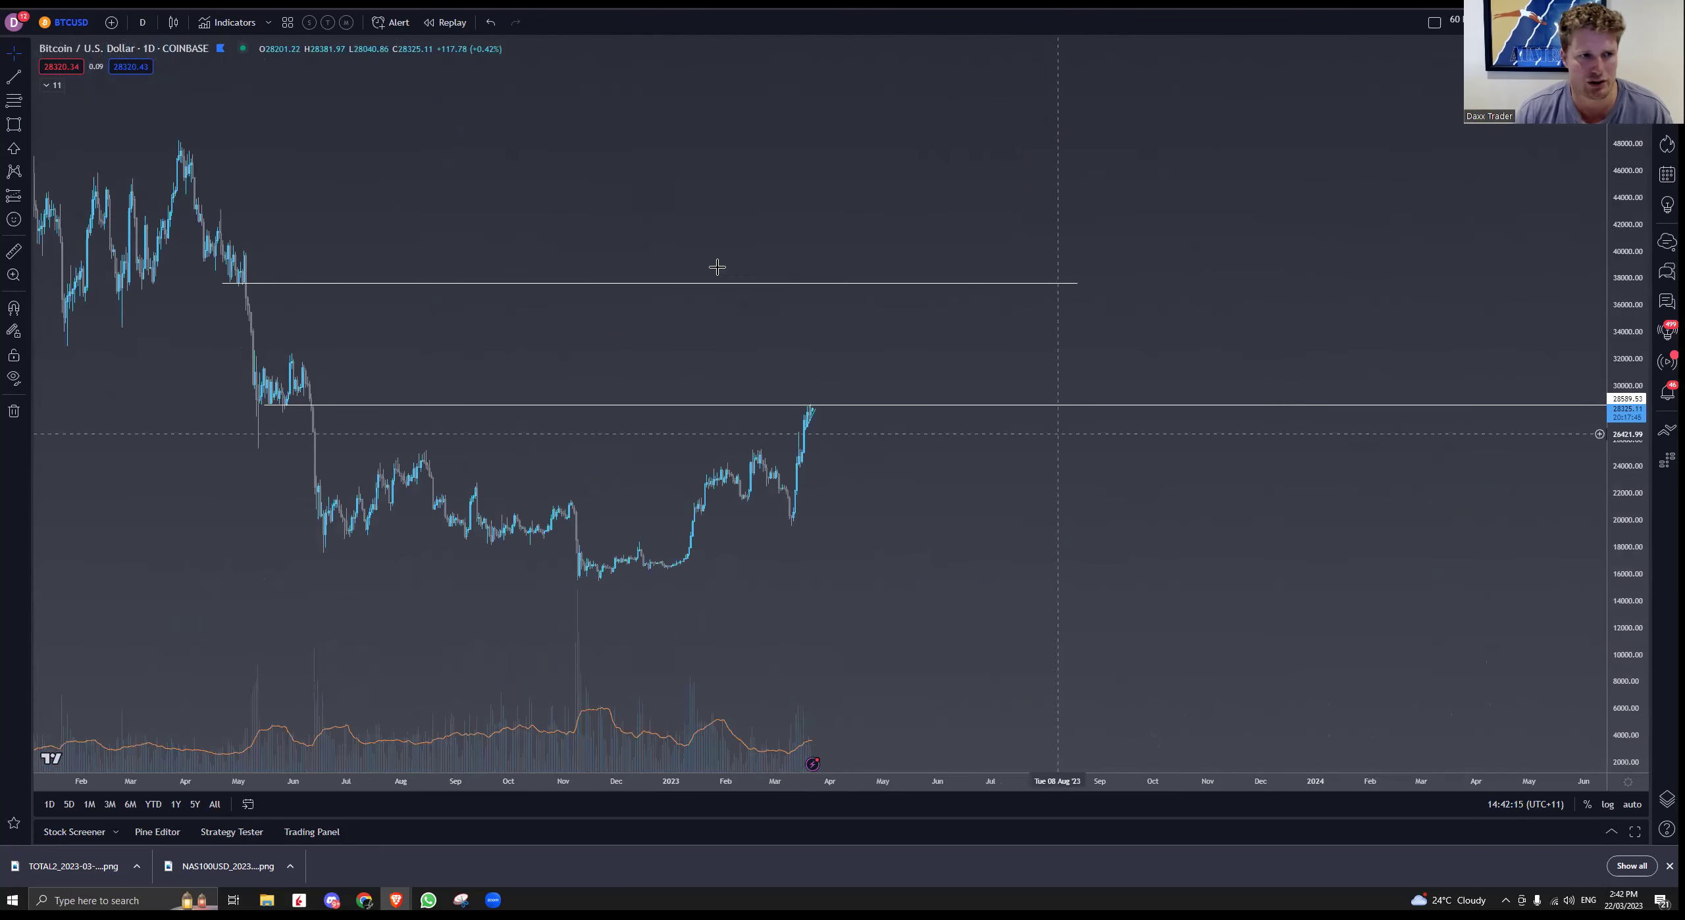
left_click(24, 77)
left_click(93, 289)
left_click(466, 298)
Step: Draw a Fibonacci retracement between the November 2021 high at about 69,009 and the November 2022 low at about 15,627
scroll(987, 277, "left", 5)
left_click_drag(1640, 314, 1284, 544)
scroll(1422, 526, "down", 6)
scroll(1245, 490, "up", 3)
left_click_drag(971, 260, 869, 258)
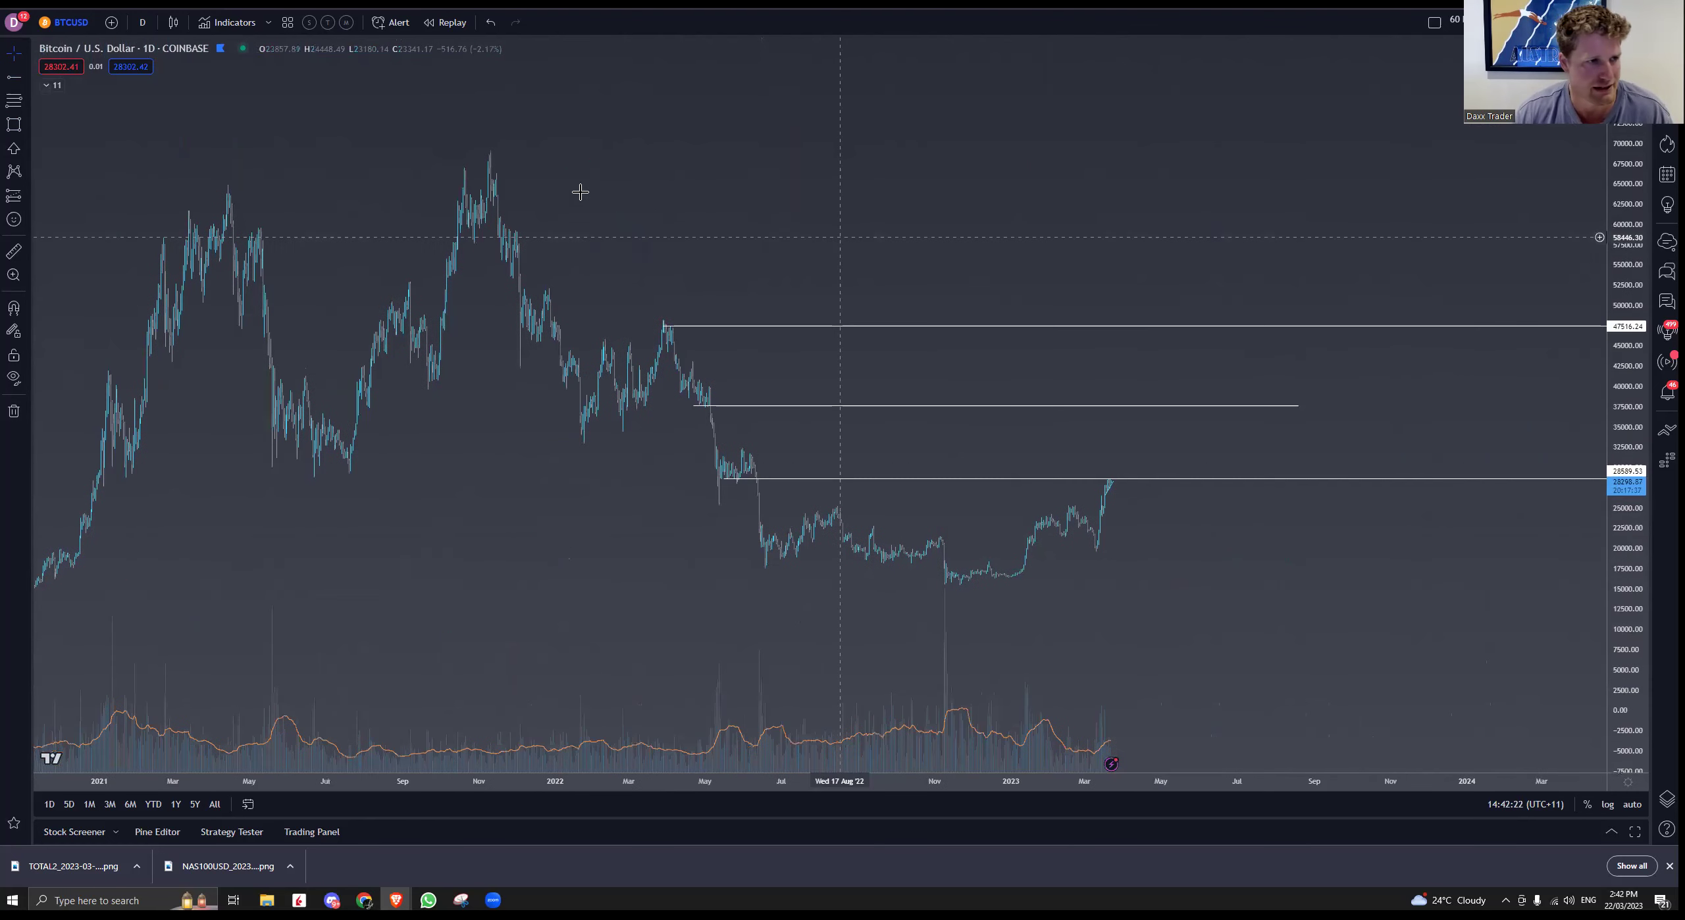
left_click(14, 100)
left_click(482, 152)
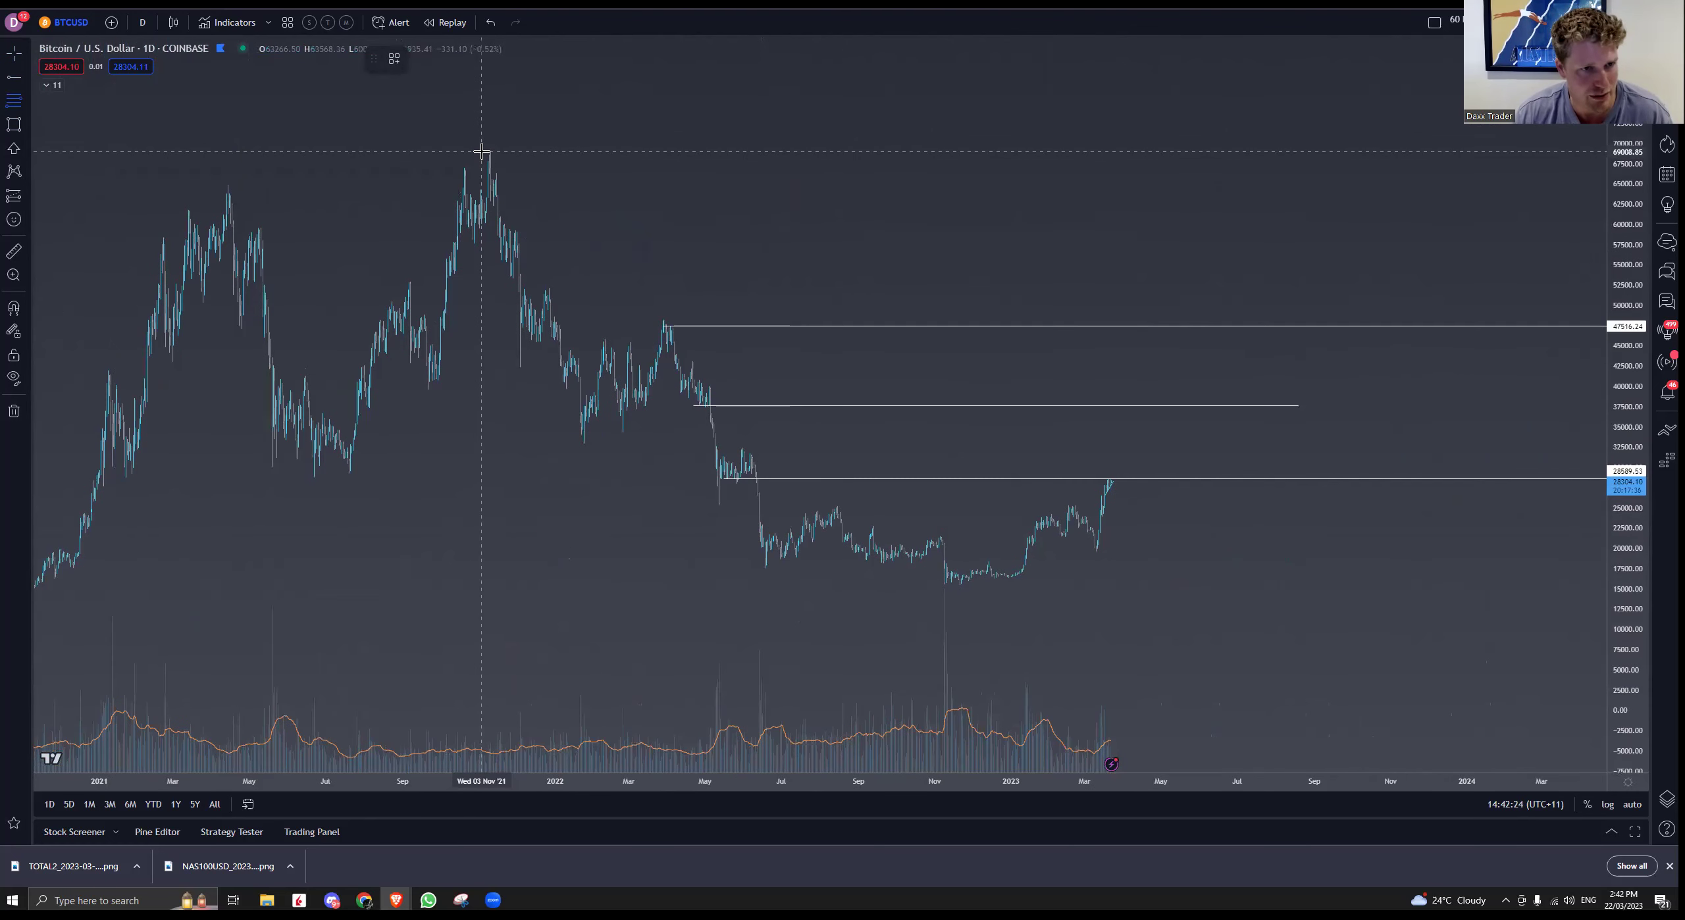
left_click(1476, 583)
left_click_drag(1392, 529, 1227, 538)
left_click(500, 335)
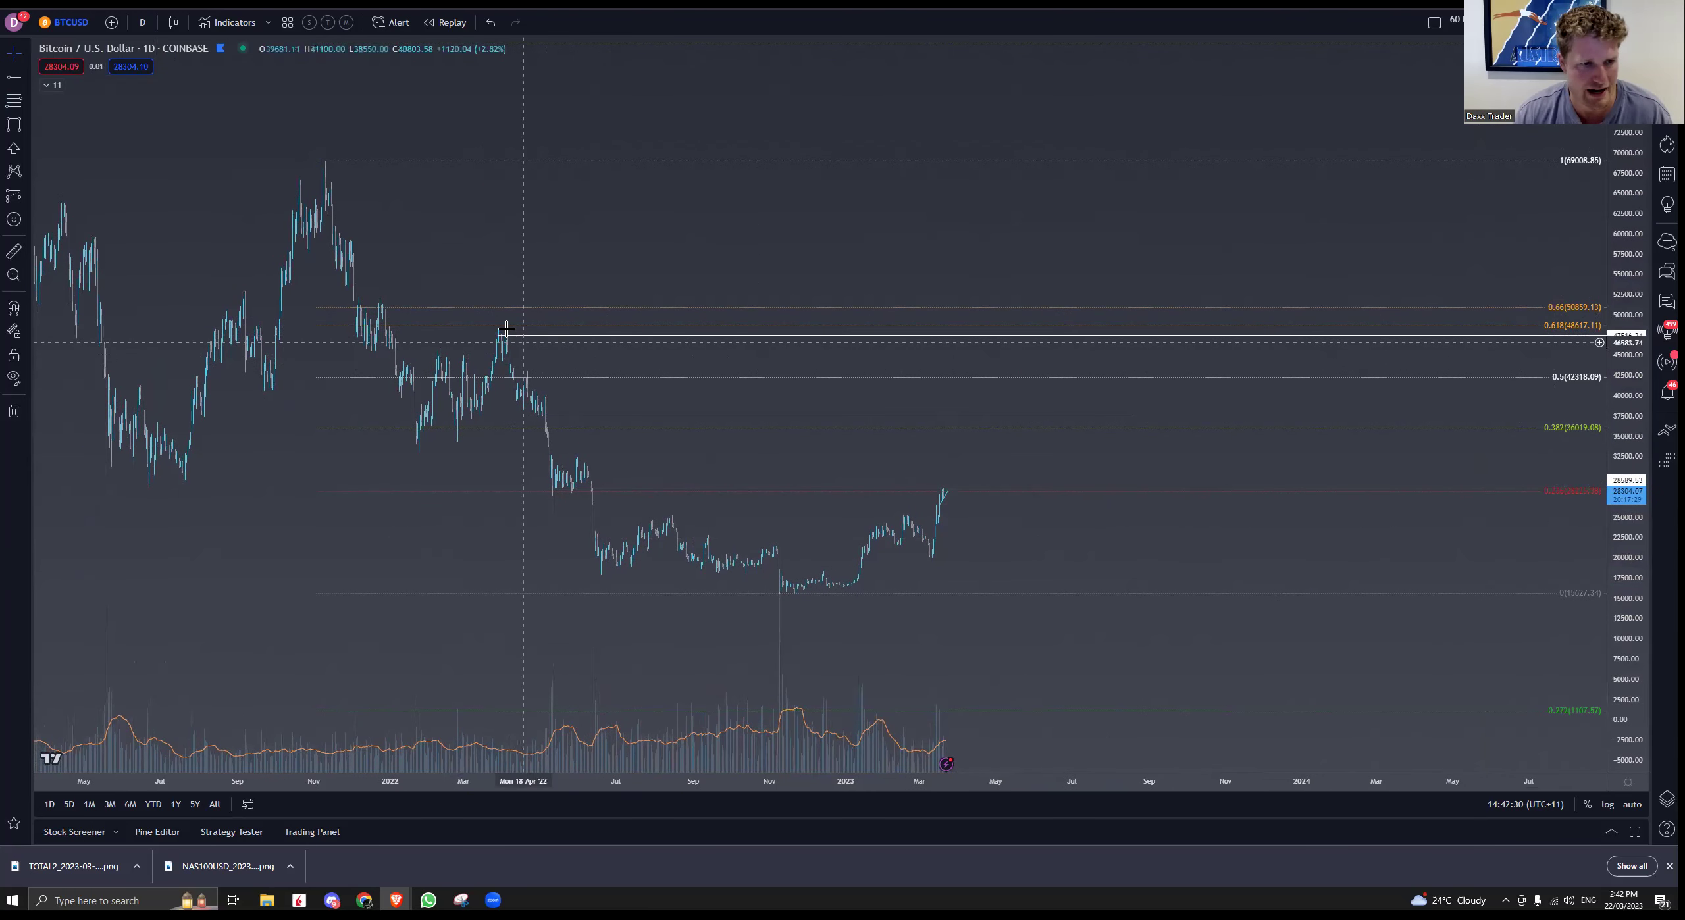
Step: Draw a thin rectangle around the 47,516 ray, from about 48,371 to 47,000, starting 24 March 2022 and extending to about August 2023
left_click(14, 124)
left_click(493, 328)
left_click(919, 353)
left_click(1578, 339)
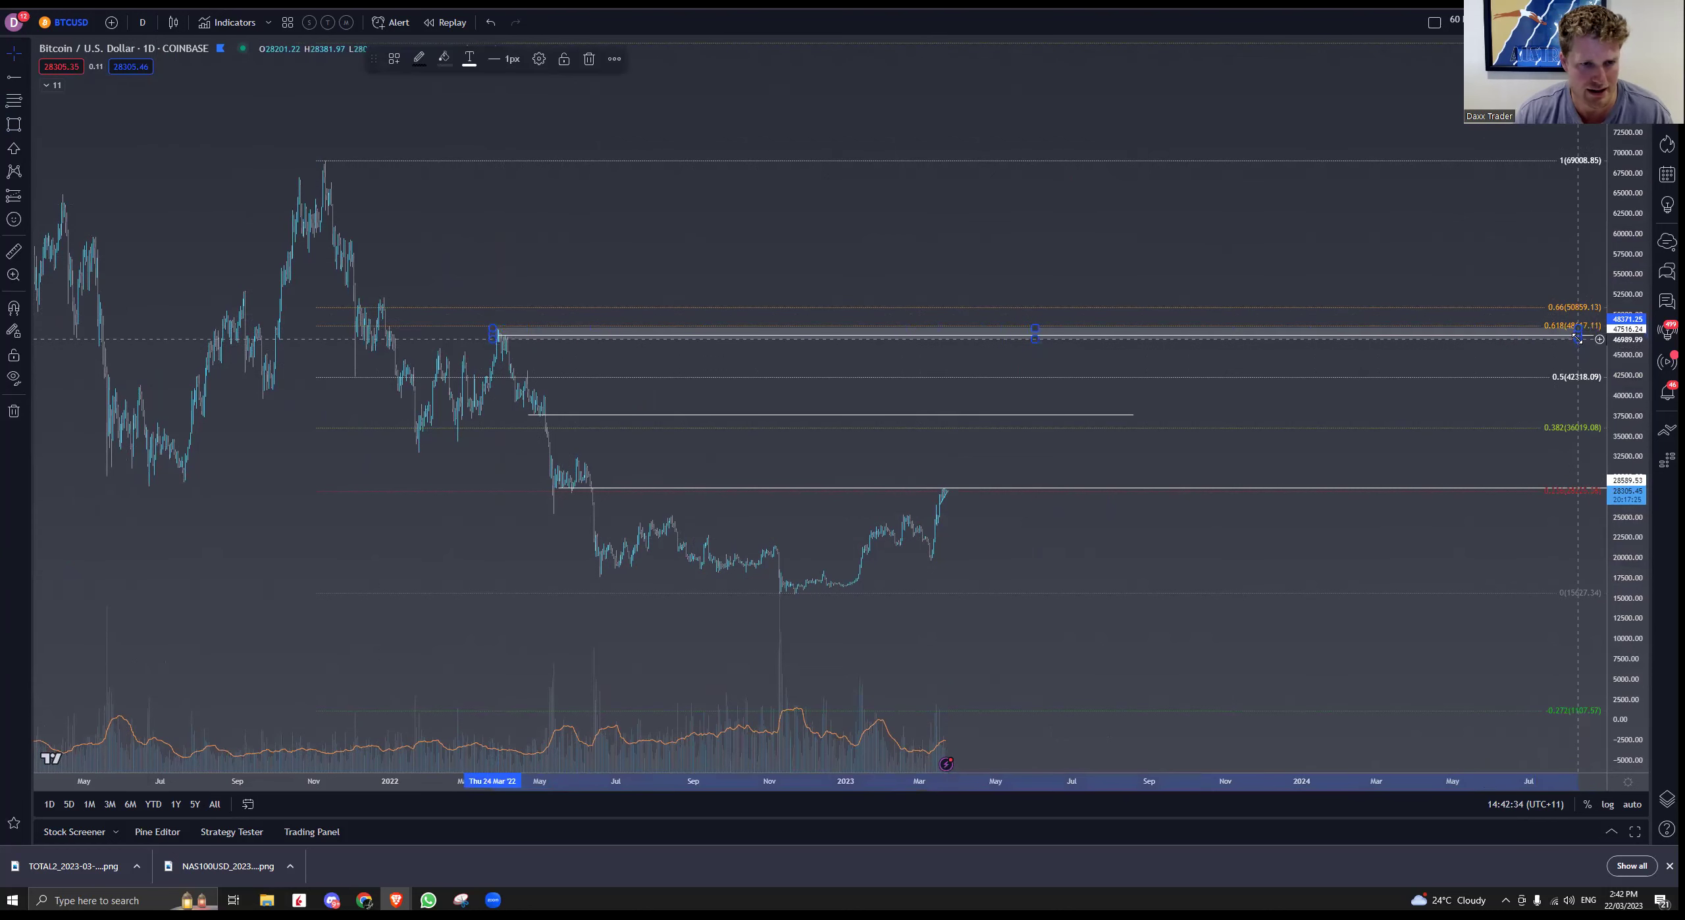
left_click(1246, 279)
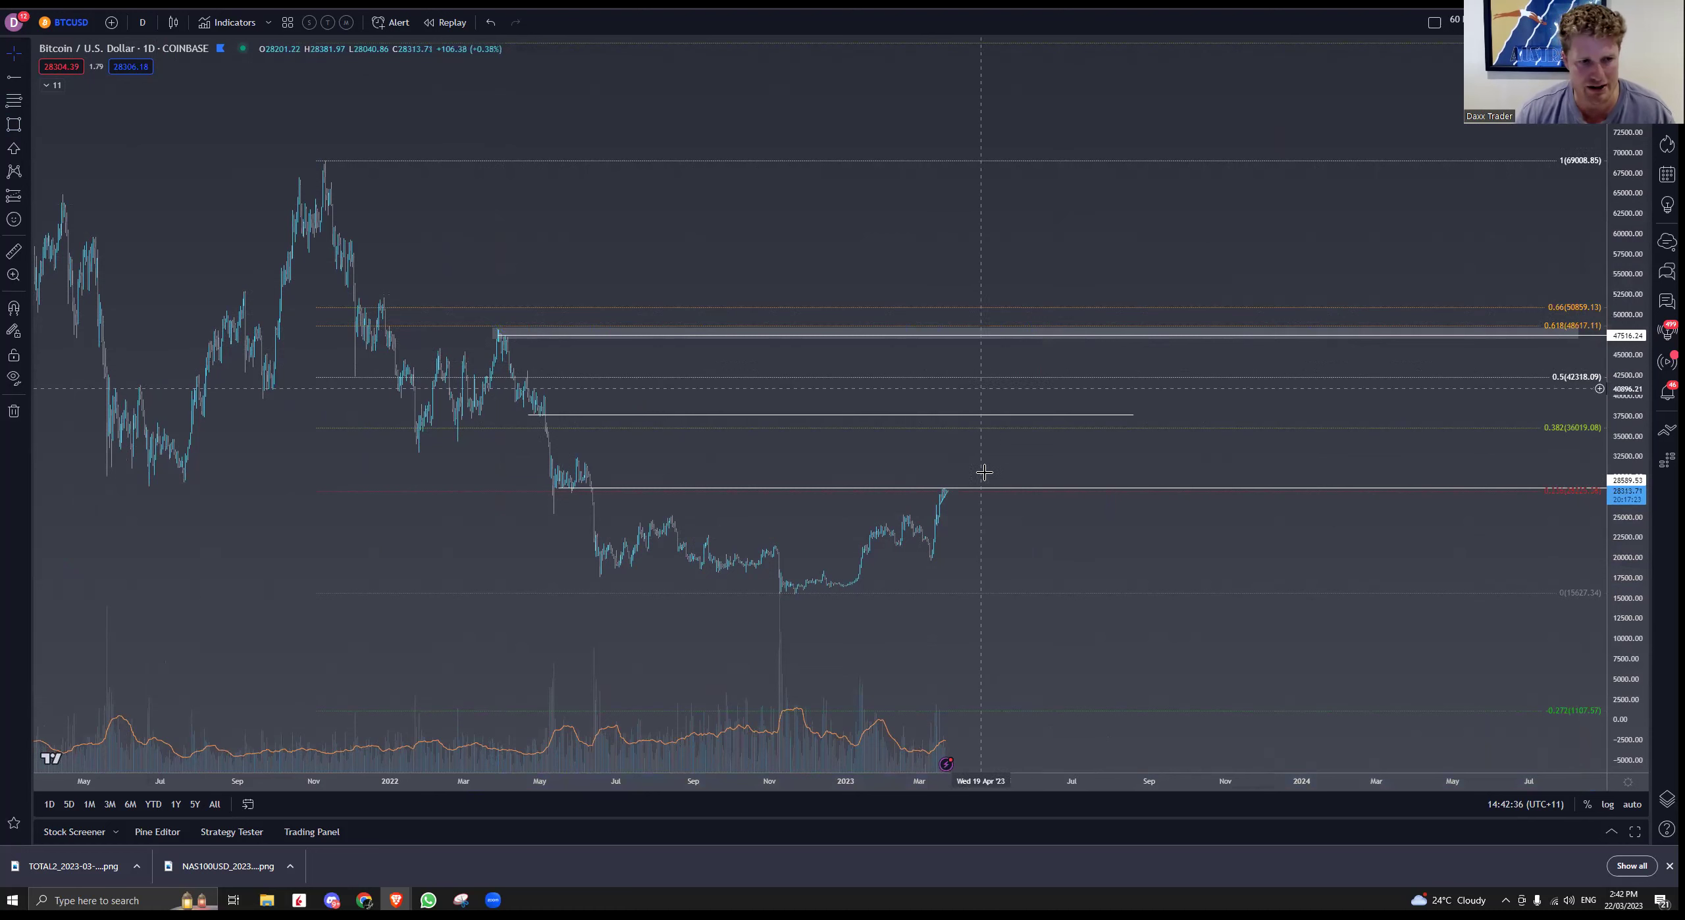
Step: Delete the Fibonacci retracement from the daily chart
left_click(1360, 309)
key("Delete")
Step: Switch the Bitcoin chart to the 1 hour timeframe and examine the March 2023 consolidation between the rising trend line and the horizontal resistance
left_click_drag(1624, 561, 1251, 324)
scroll(726, 620, "up", 6)
left_click_drag(727, 621, 1153, 491)
left_click(142, 23)
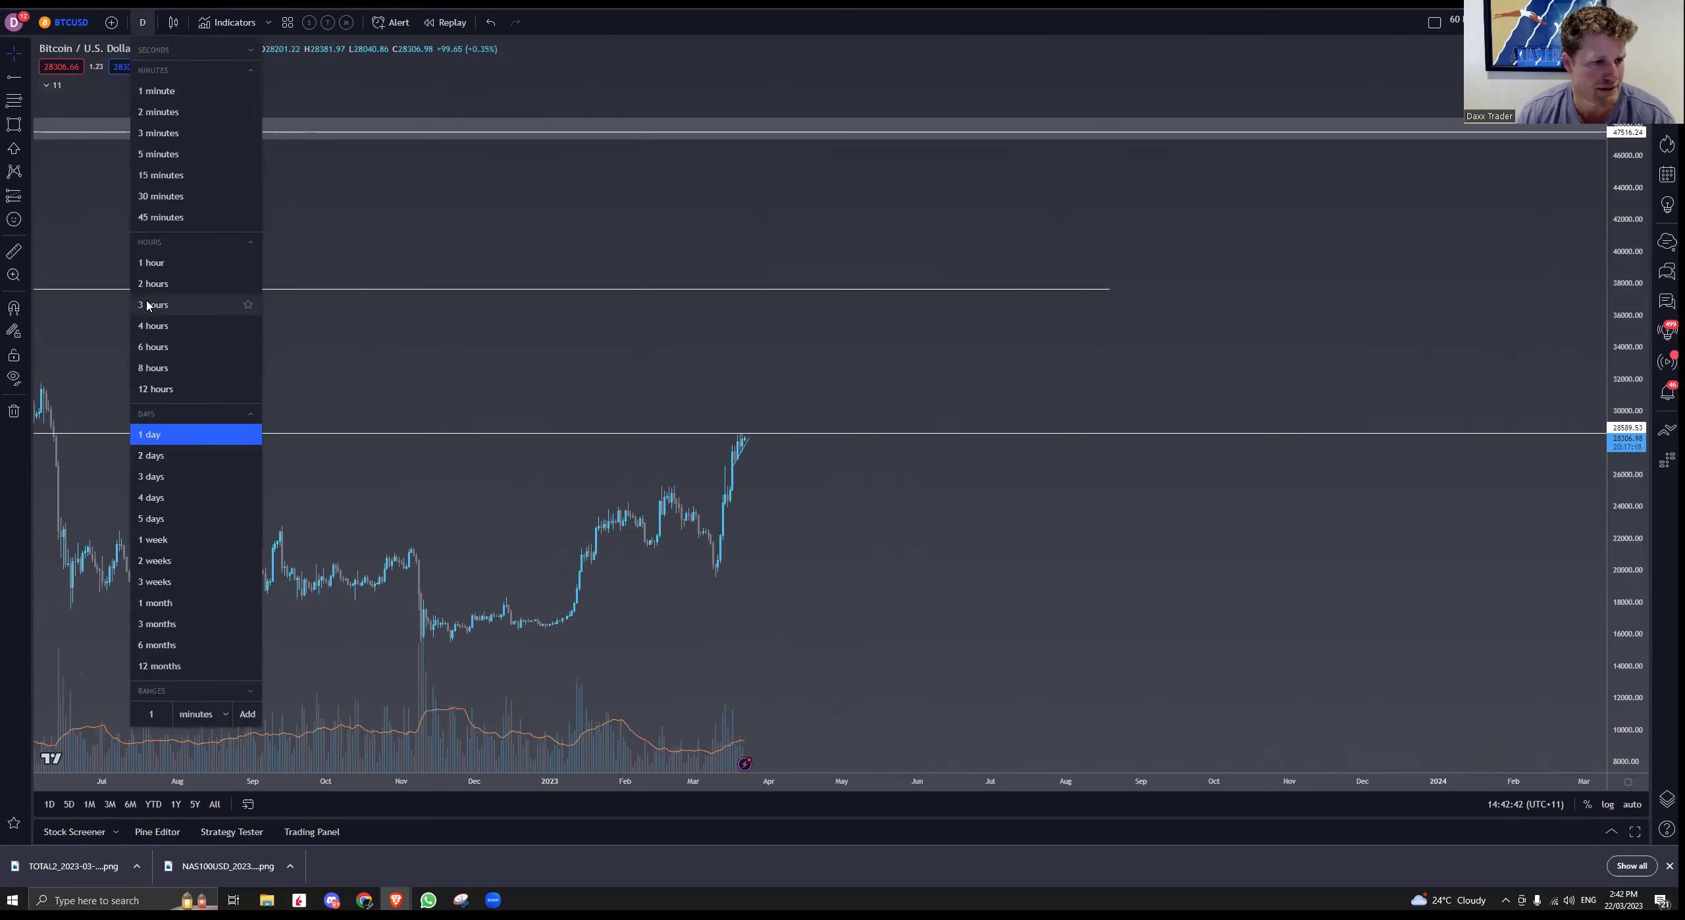
left_click(150, 264)
scroll(902, 440, "down", 5)
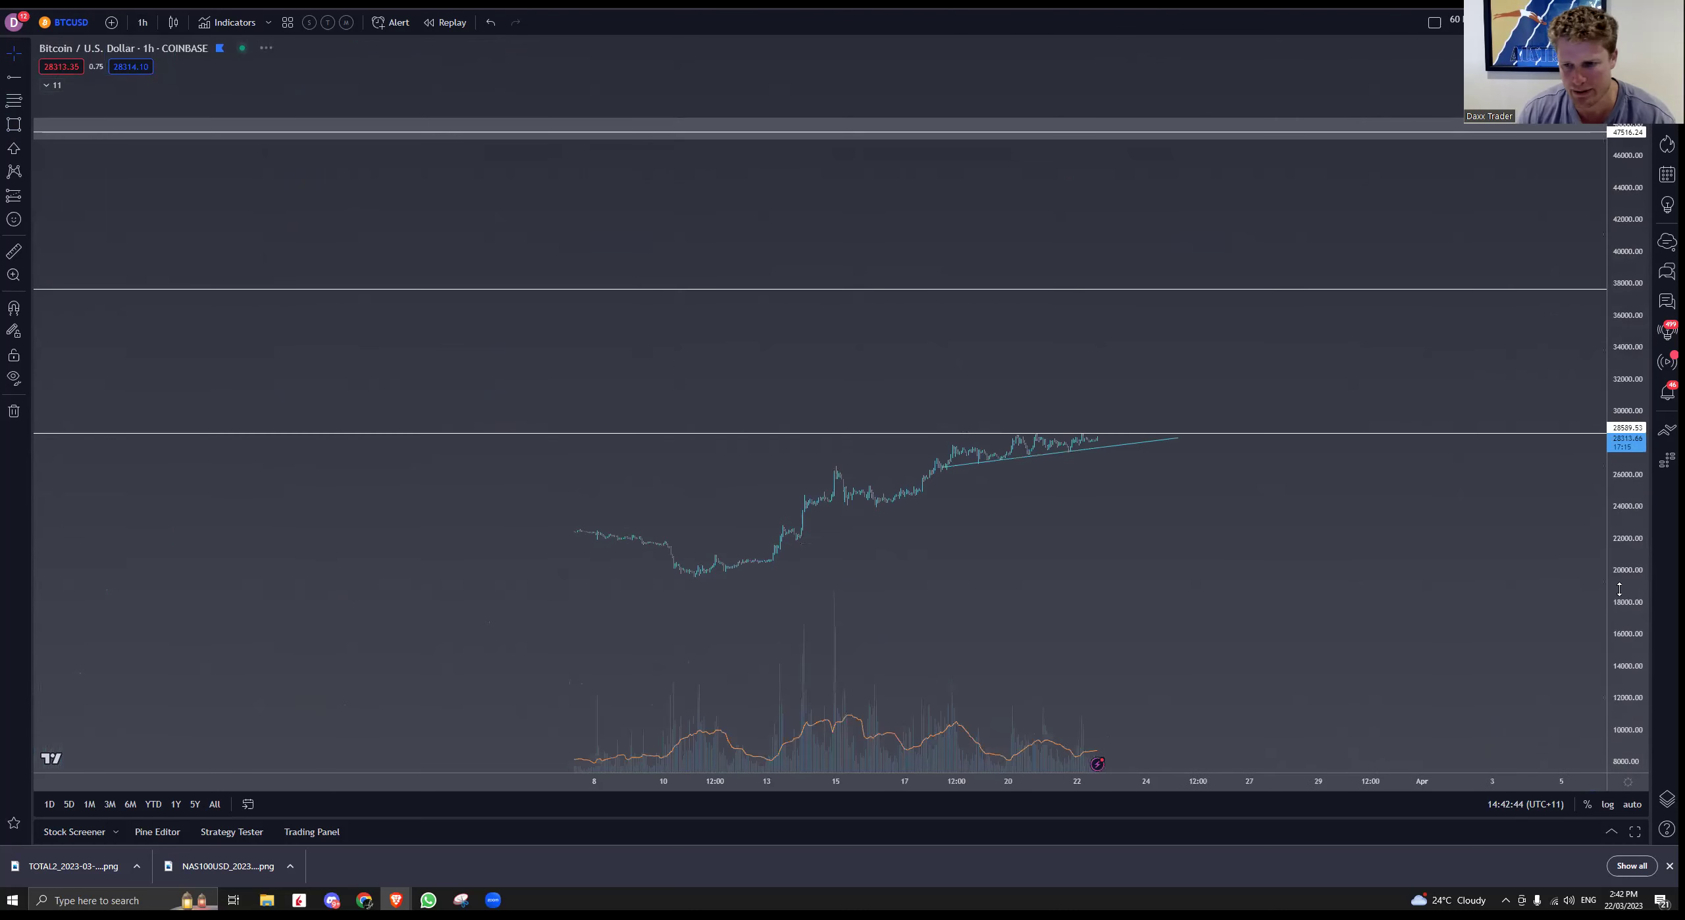
left_click_drag(1623, 592, 1490, 169)
scroll(1086, 567, "up", 5)
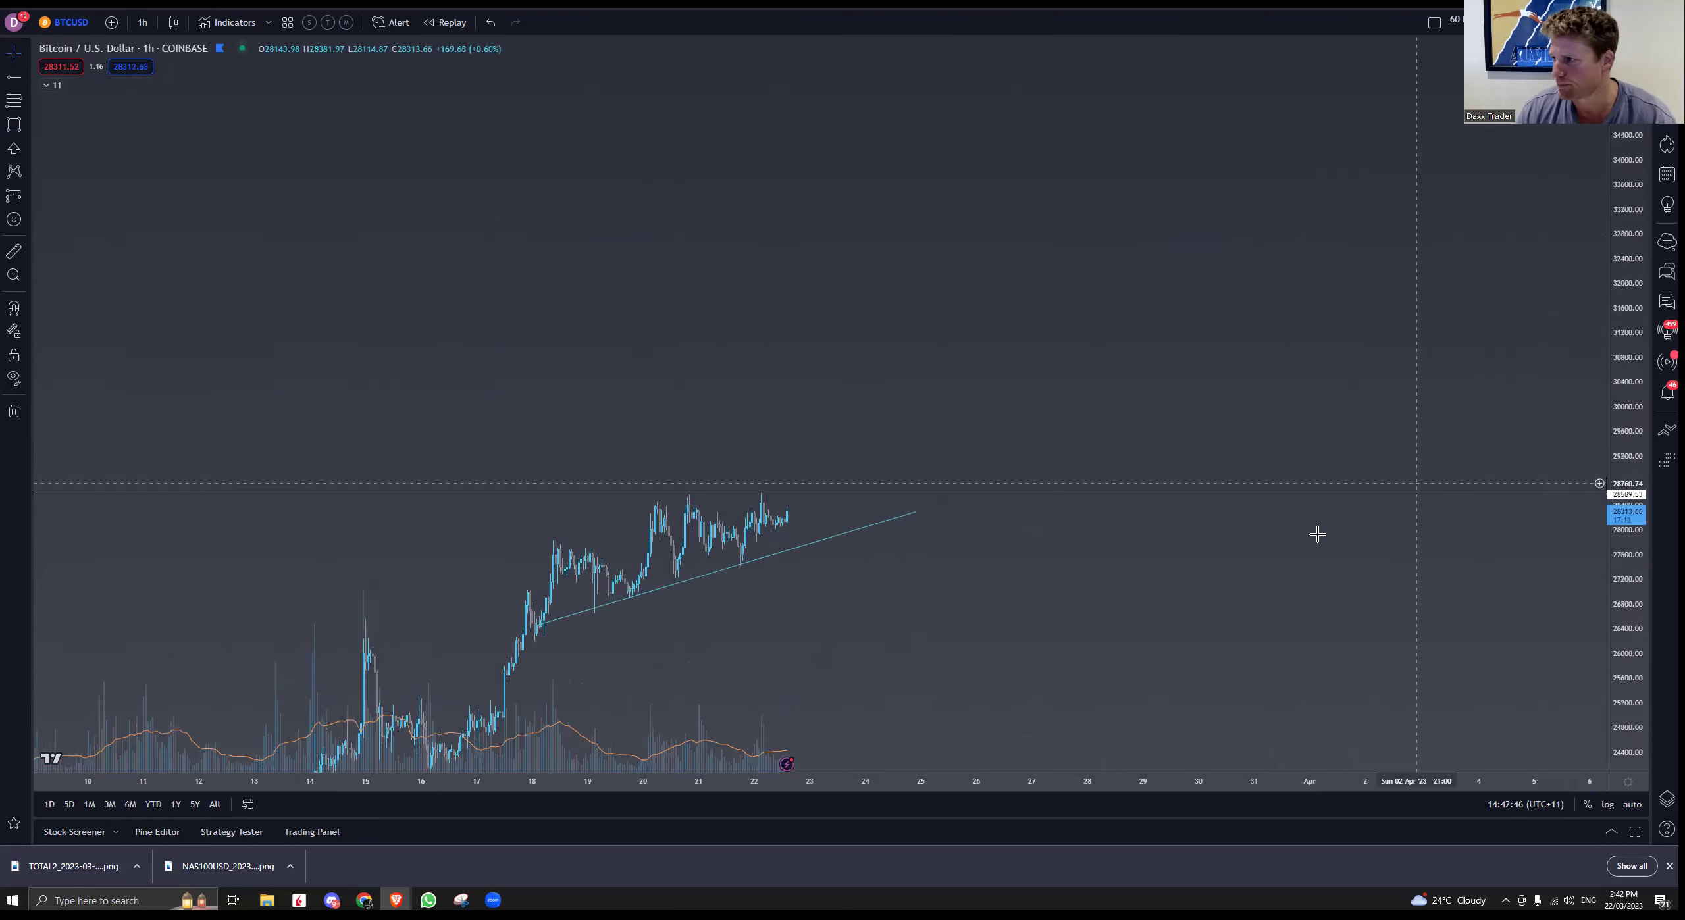
left_click_drag(989, 610, 1231, 485)
scroll(1275, 463, "up", 2)
left_click_drag(1620, 514, 1573, 372)
left_click_drag(1356, 523, 1272, 463)
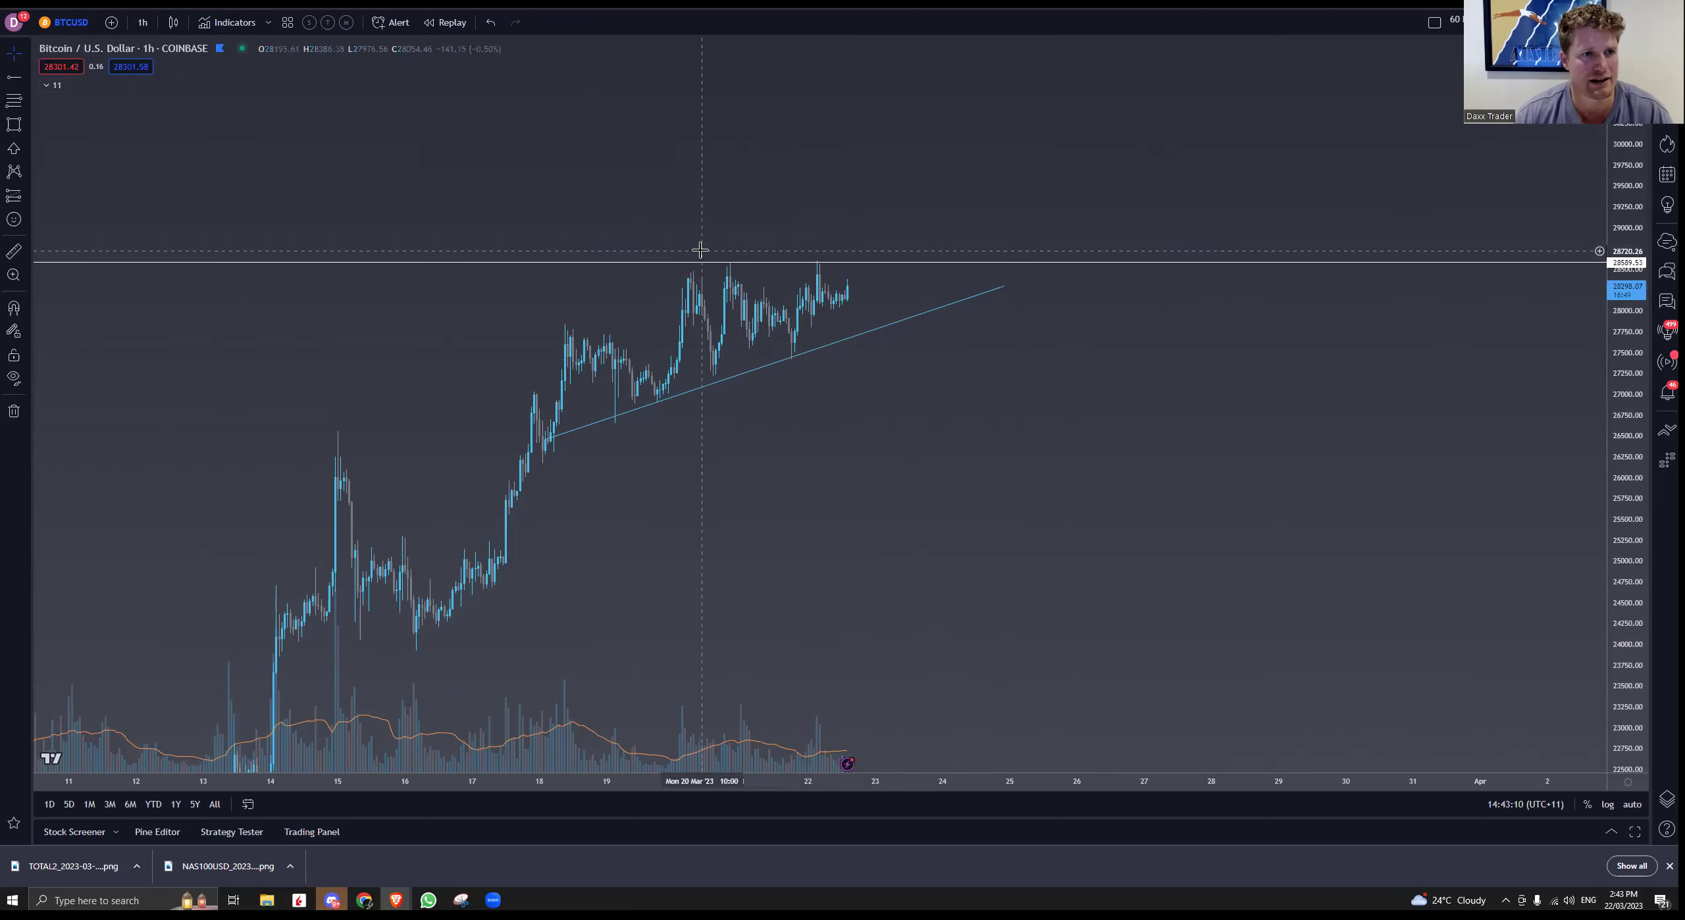
Step: Switch to the NAS100USD daily chart and draw a falling trend line beneath the lows from about late October 2021 to September 2022
left_click(490, 3)
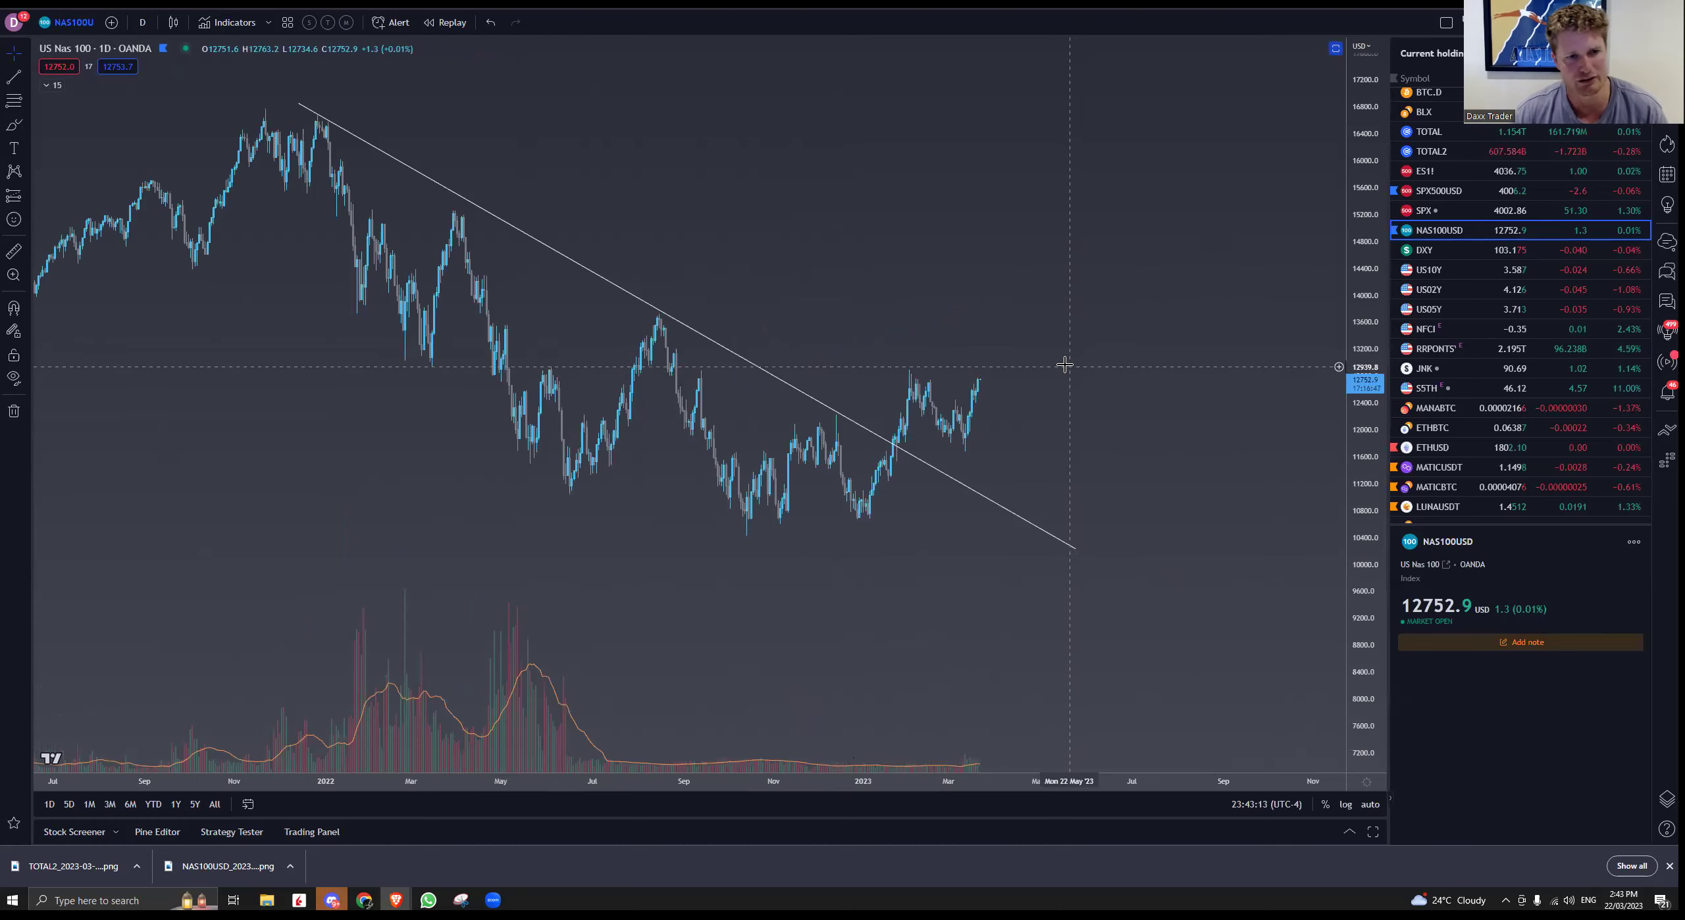
scroll(835, 334, "down", 2)
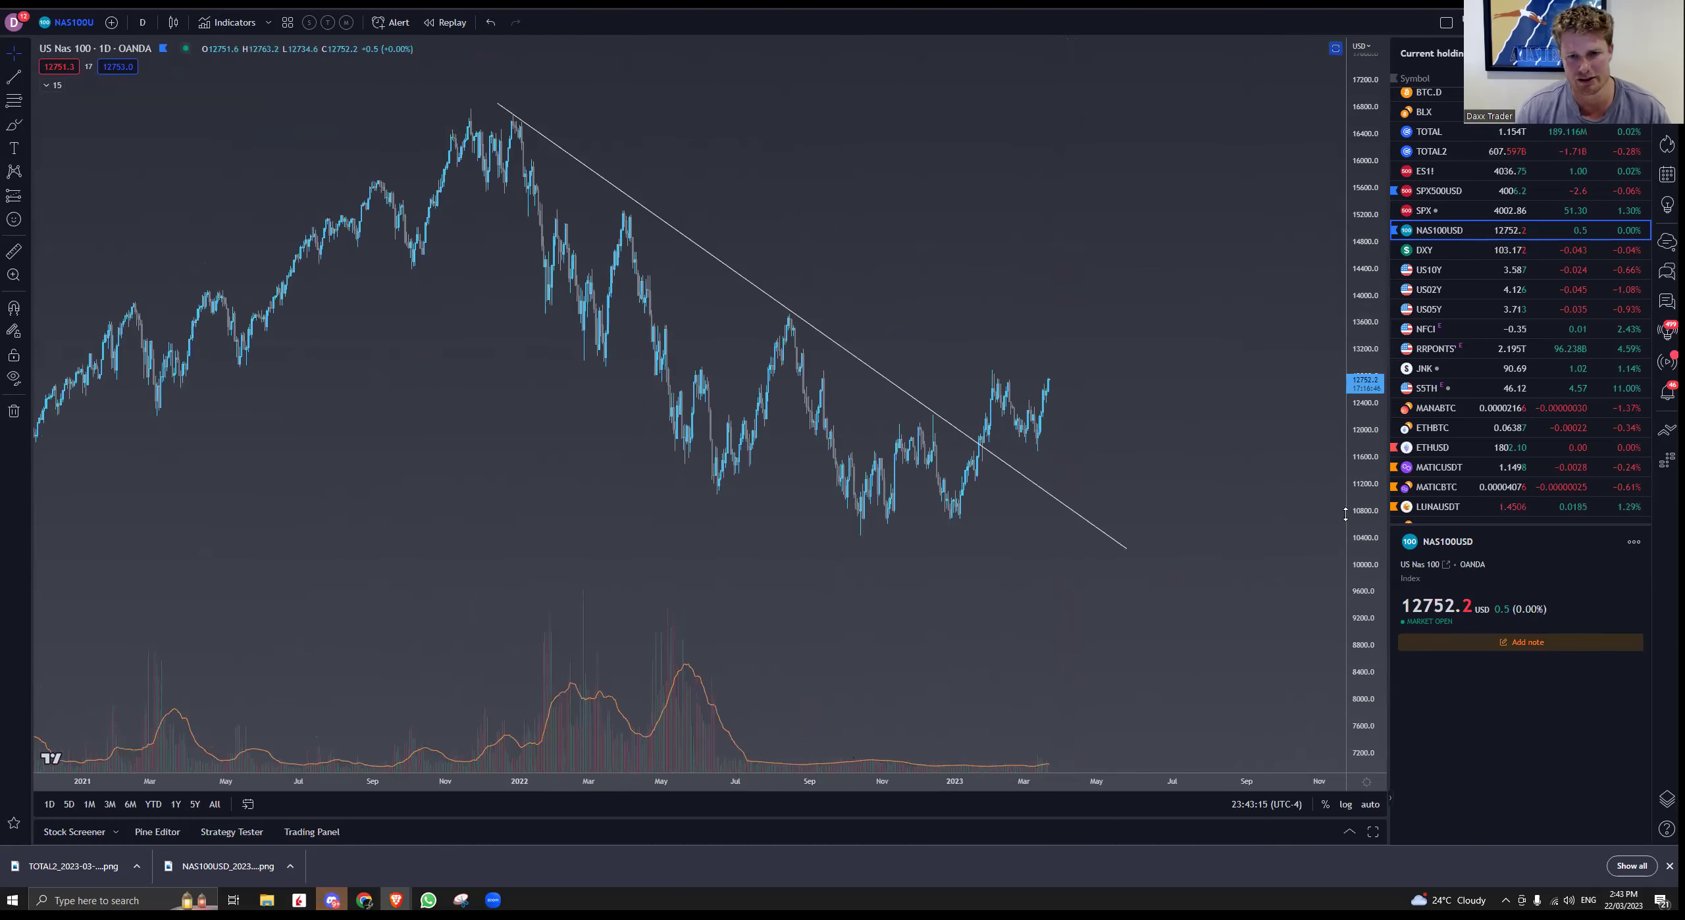
left_click_drag(1345, 515, 1346, 658)
left_click(14, 77)
left_click(432, 250)
left_click(829, 548)
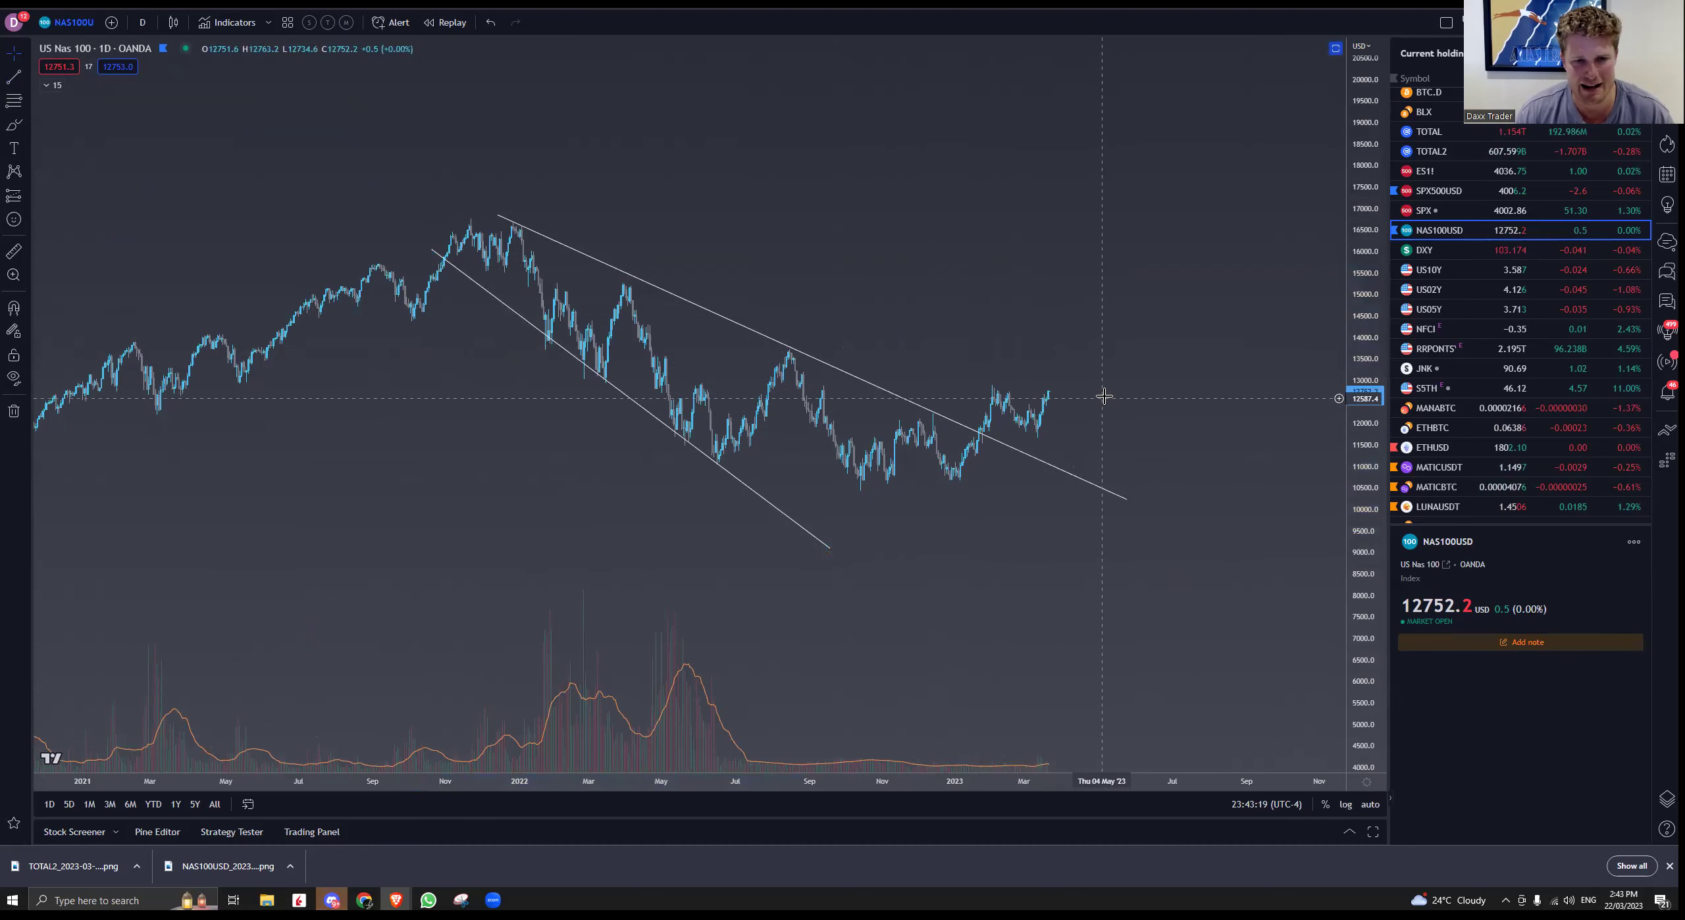
Step: Draw horizontal trend lines at about 12,800 from the September 2022 high and about 13,690 from the 15 August 2022 high, extending past the latest candle
left_click(13, 77)
left_click(818, 389)
left_click(1108, 389)
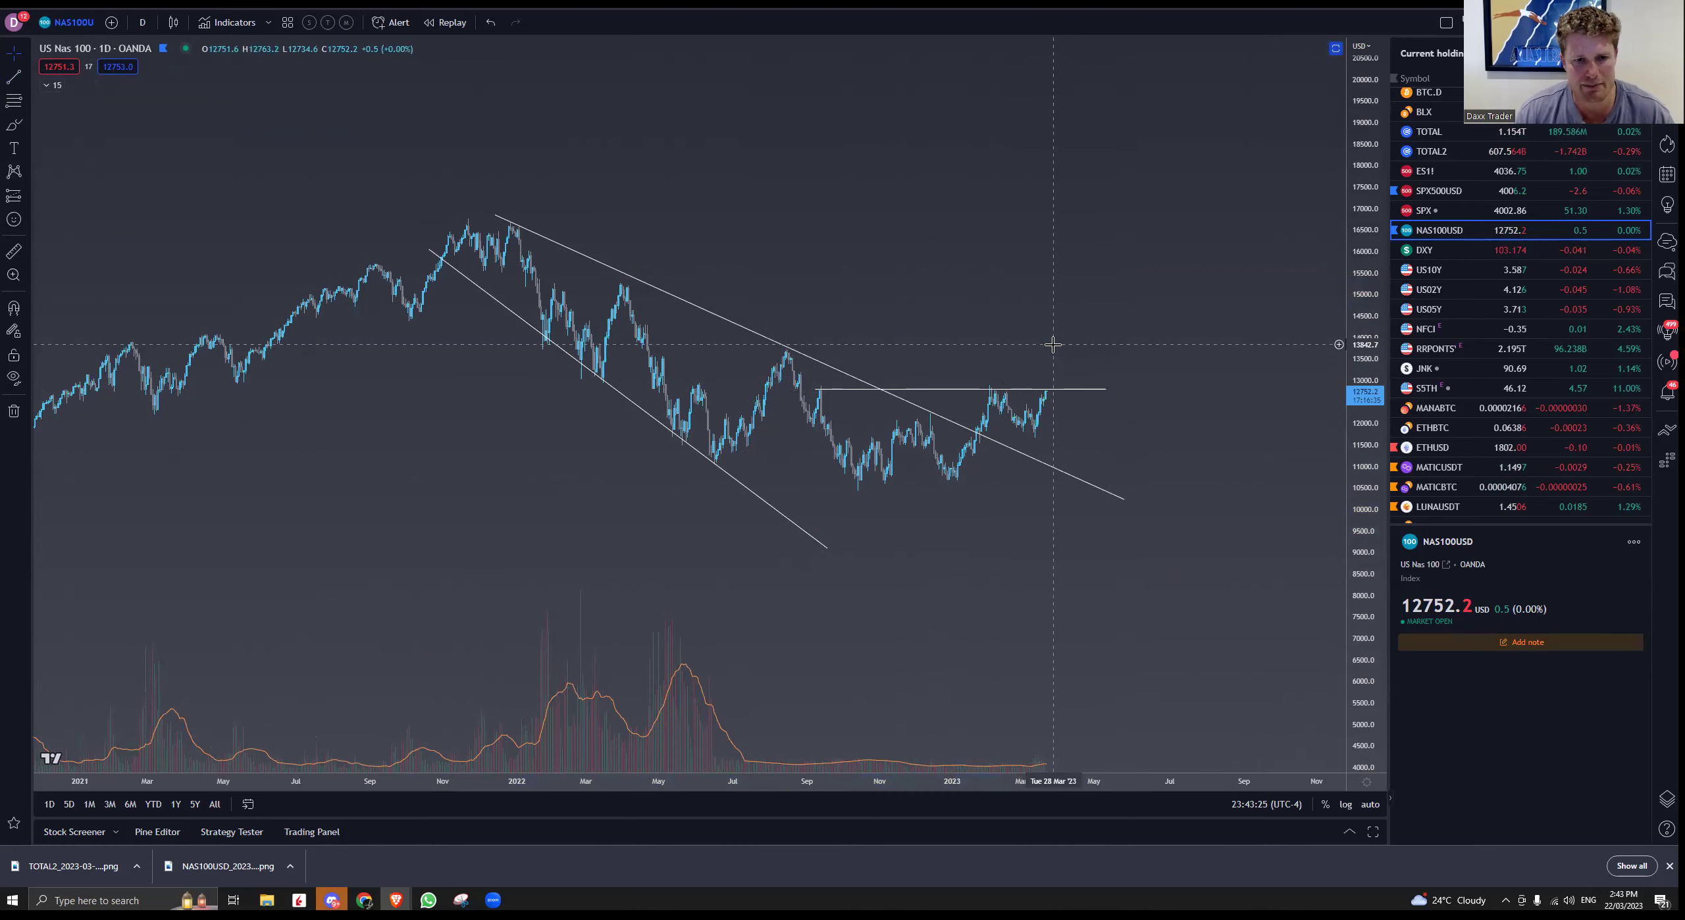
key("alt+t")
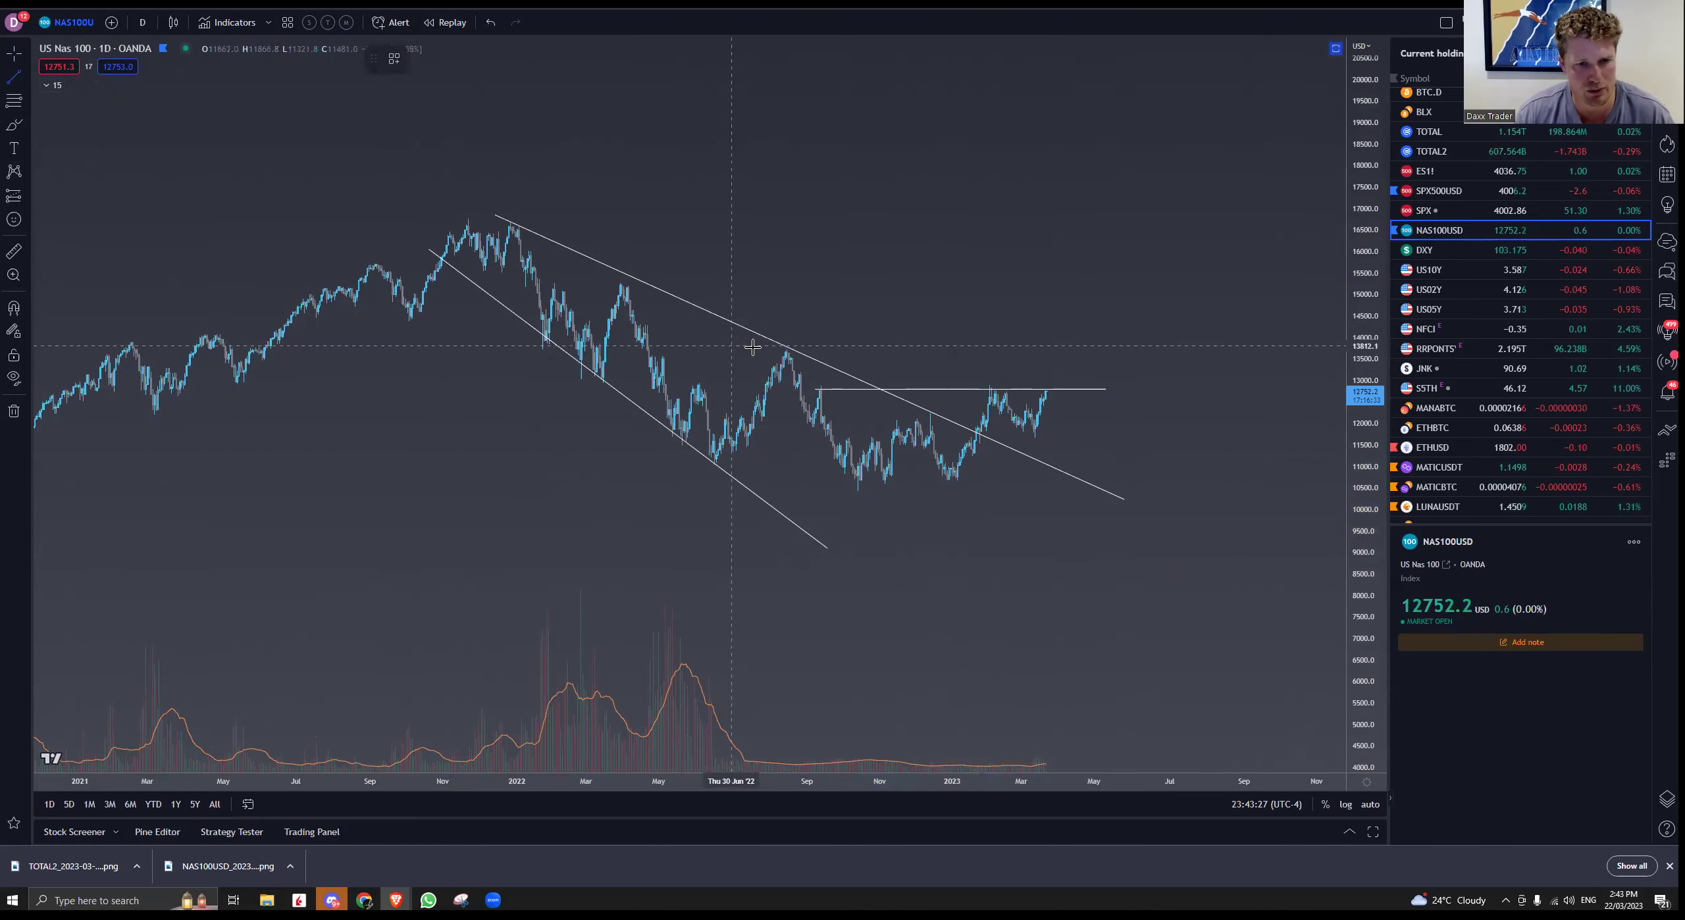
left_click(787, 350)
left_click(1237, 342)
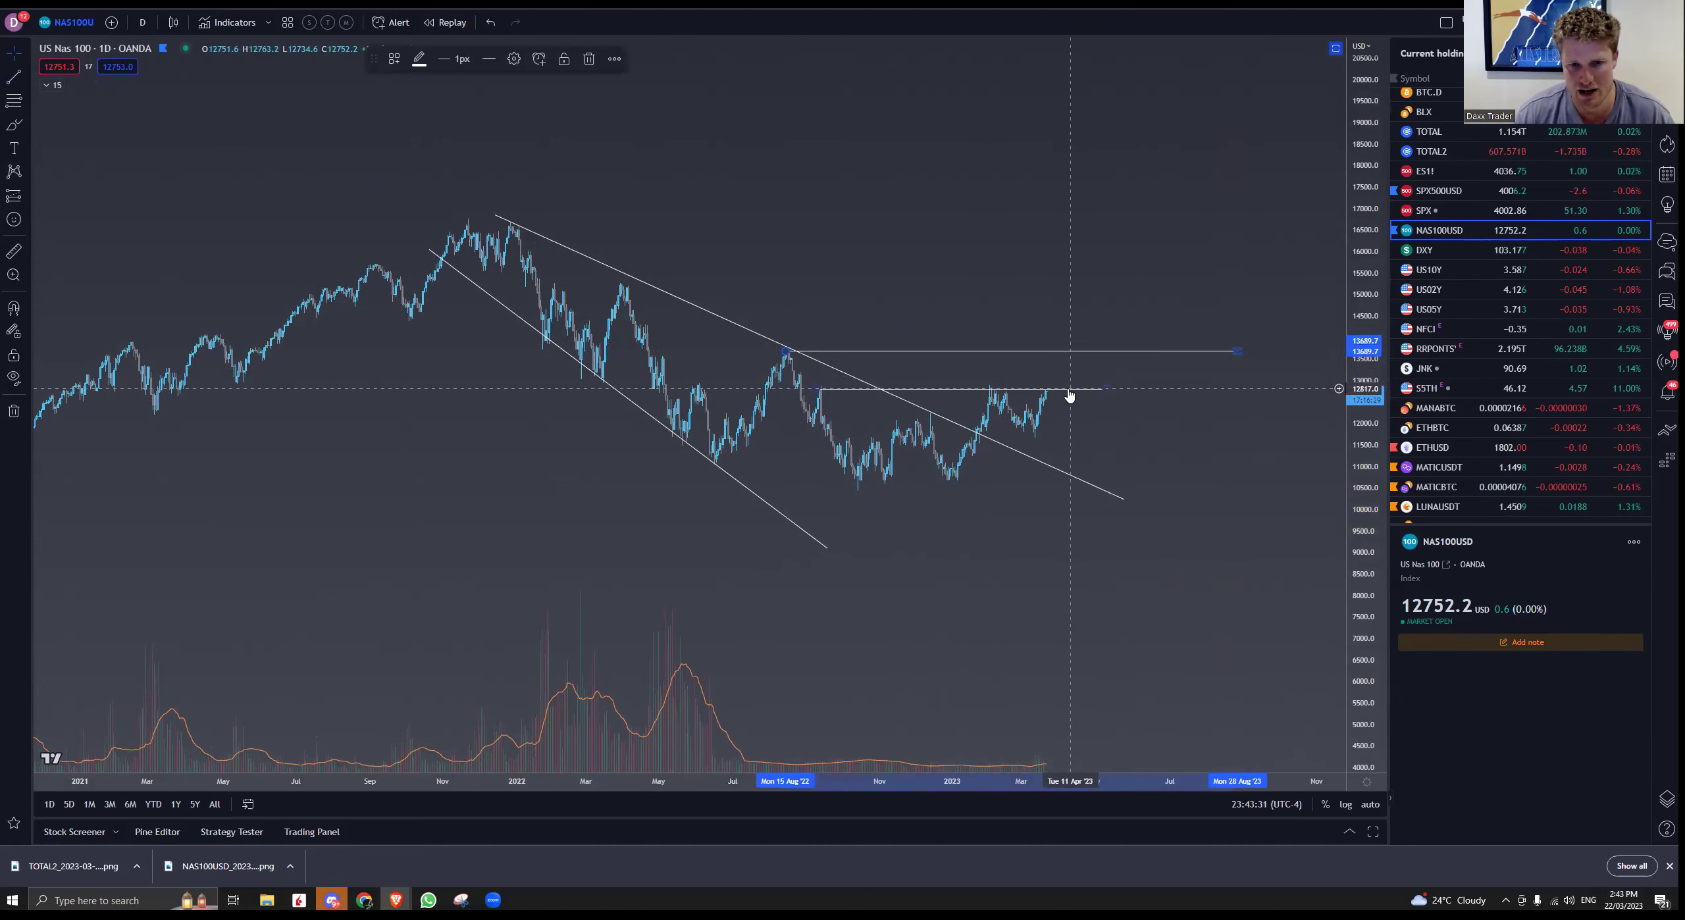
Step: Measure the price distance from the lower horizontal line up to the upper one, and clear the measurement
left_click(1134, 391)
left_click(1148, 391, "shift")
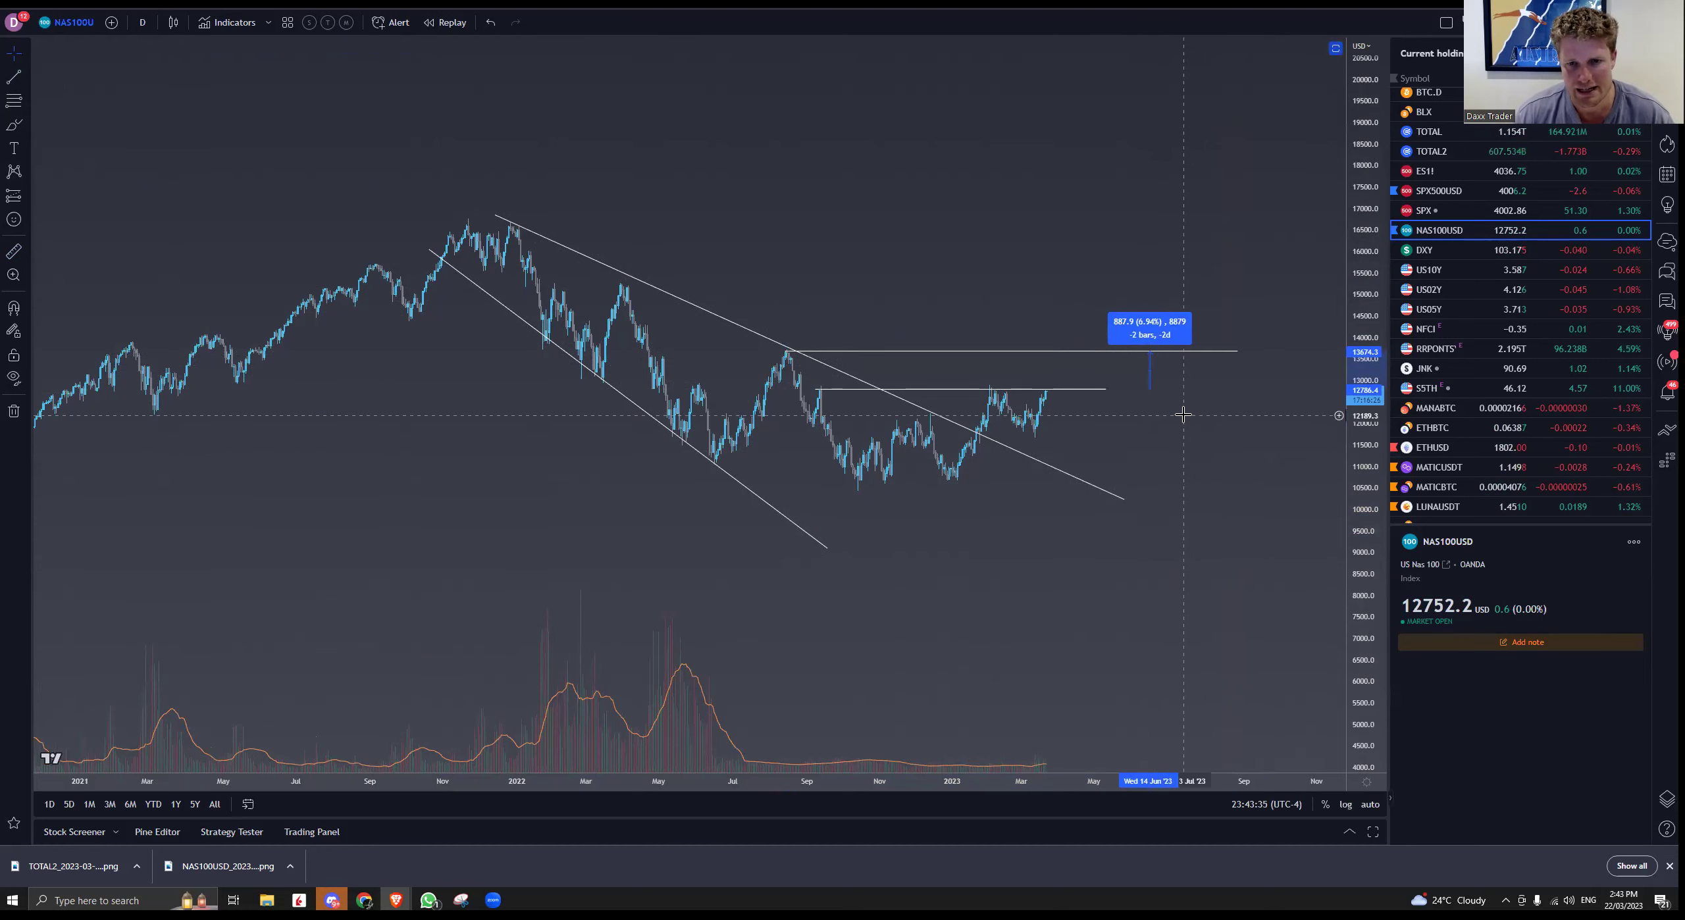
left_click(1189, 369)
scroll(1251, 366, "up", 3)
left_click_drag(959, 411, 986, 411)
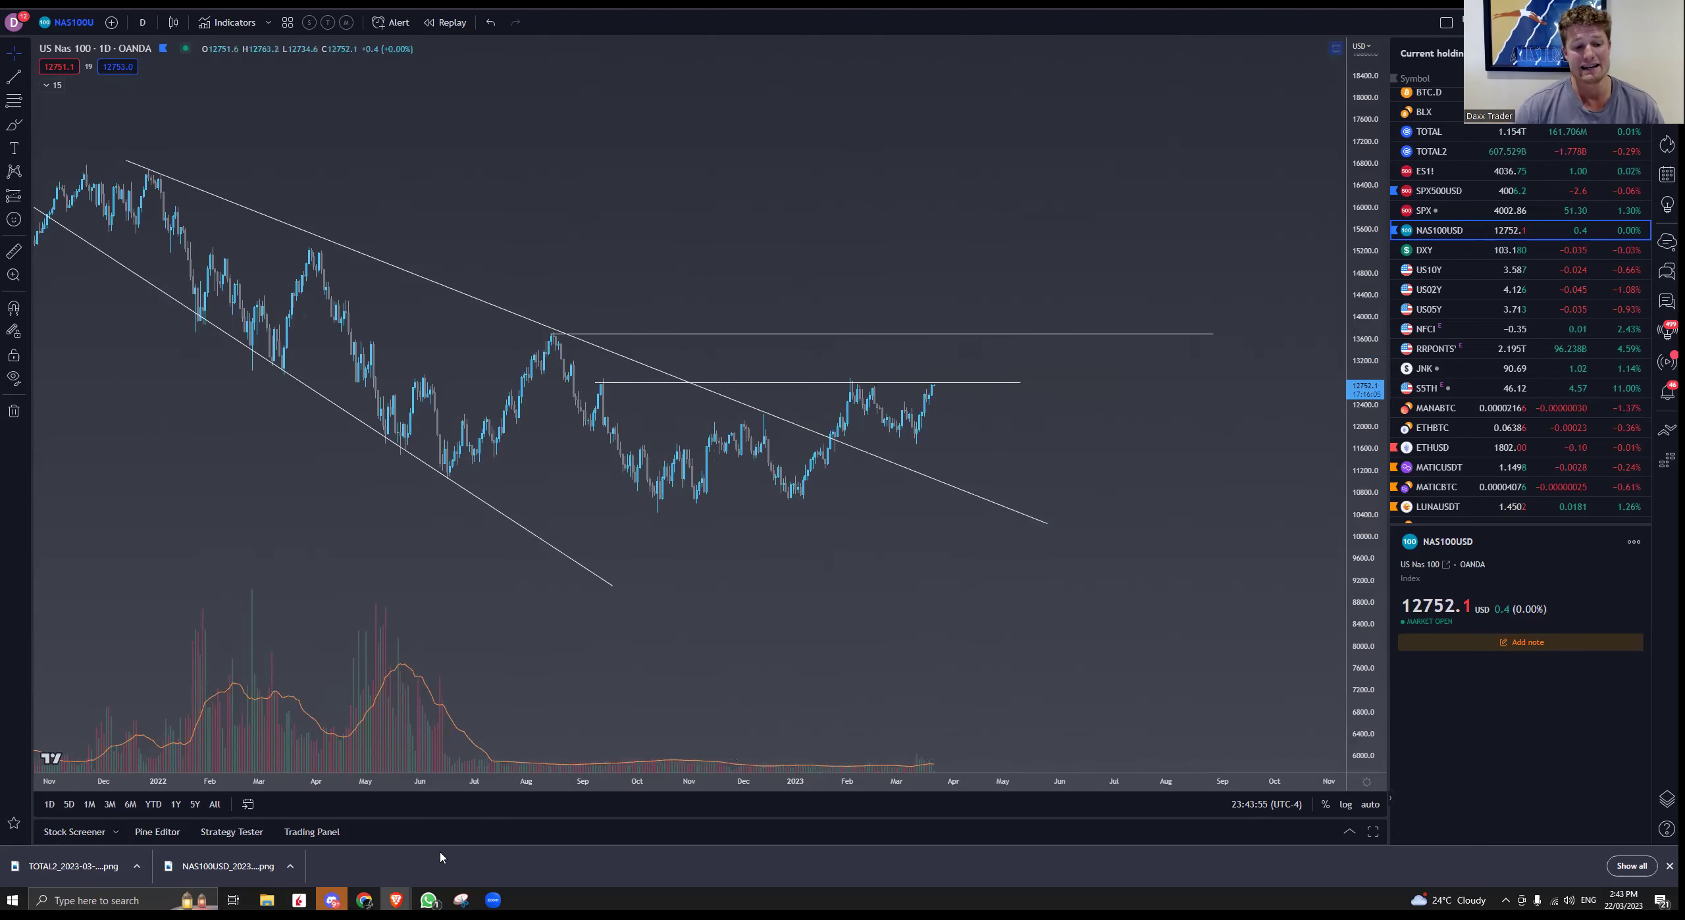
Step: Switch to the Summary of Economic Projections PDF in Chrome and view the Figure 2 dot plot on page 4 at 150% zoom
mouse_move(364, 900)
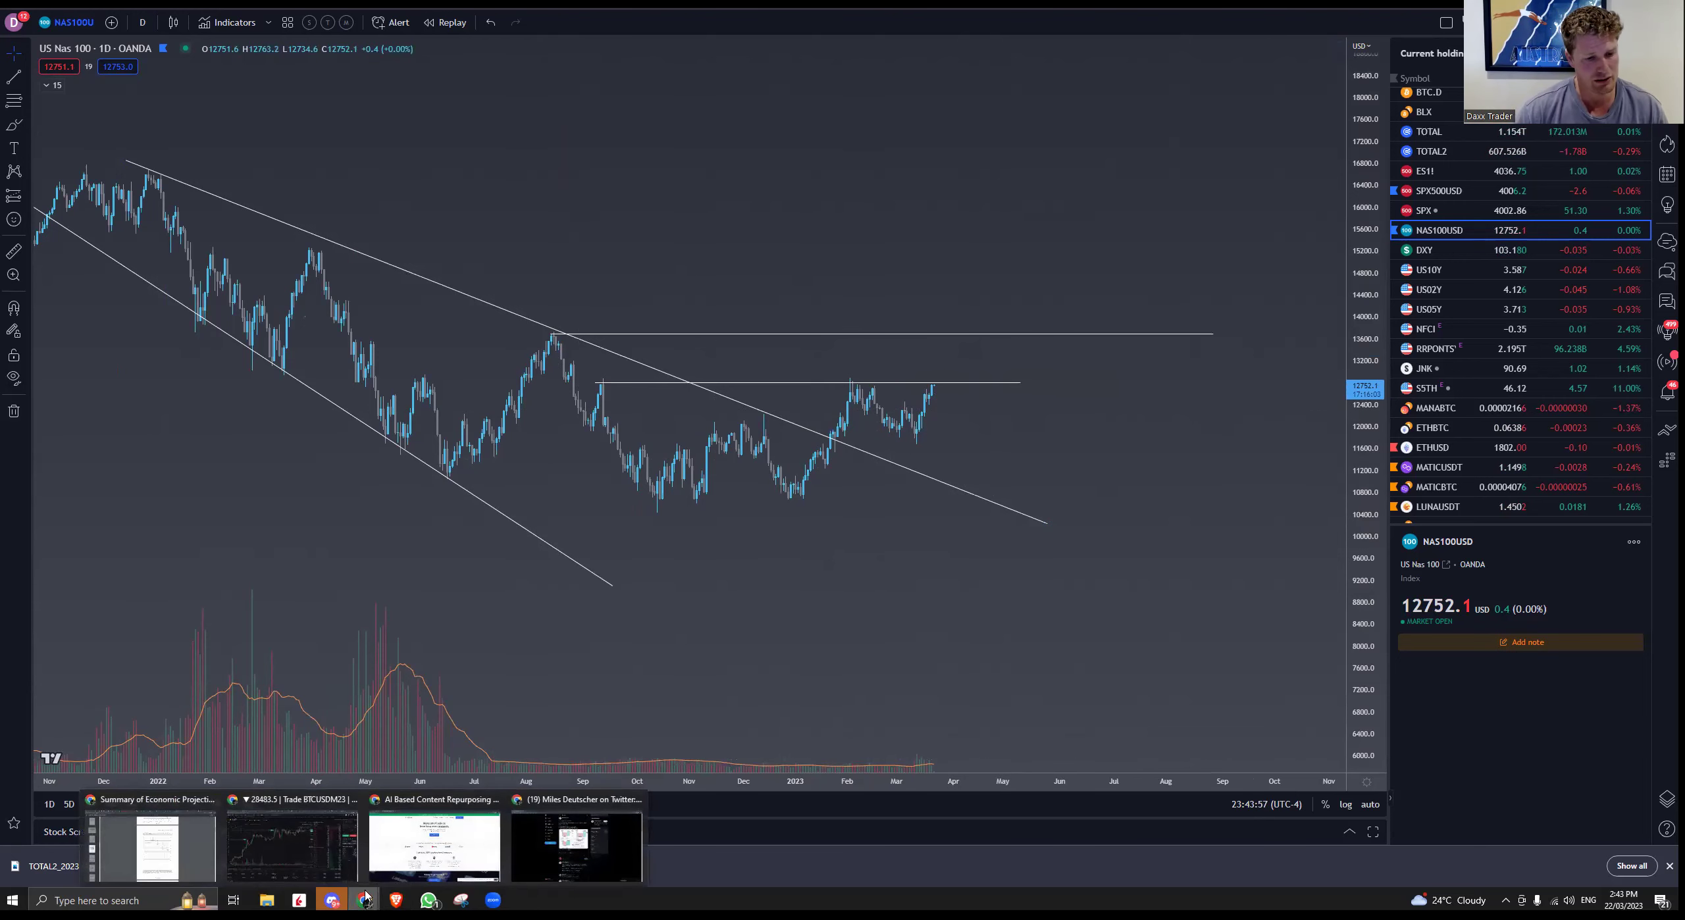
left_click(158, 849)
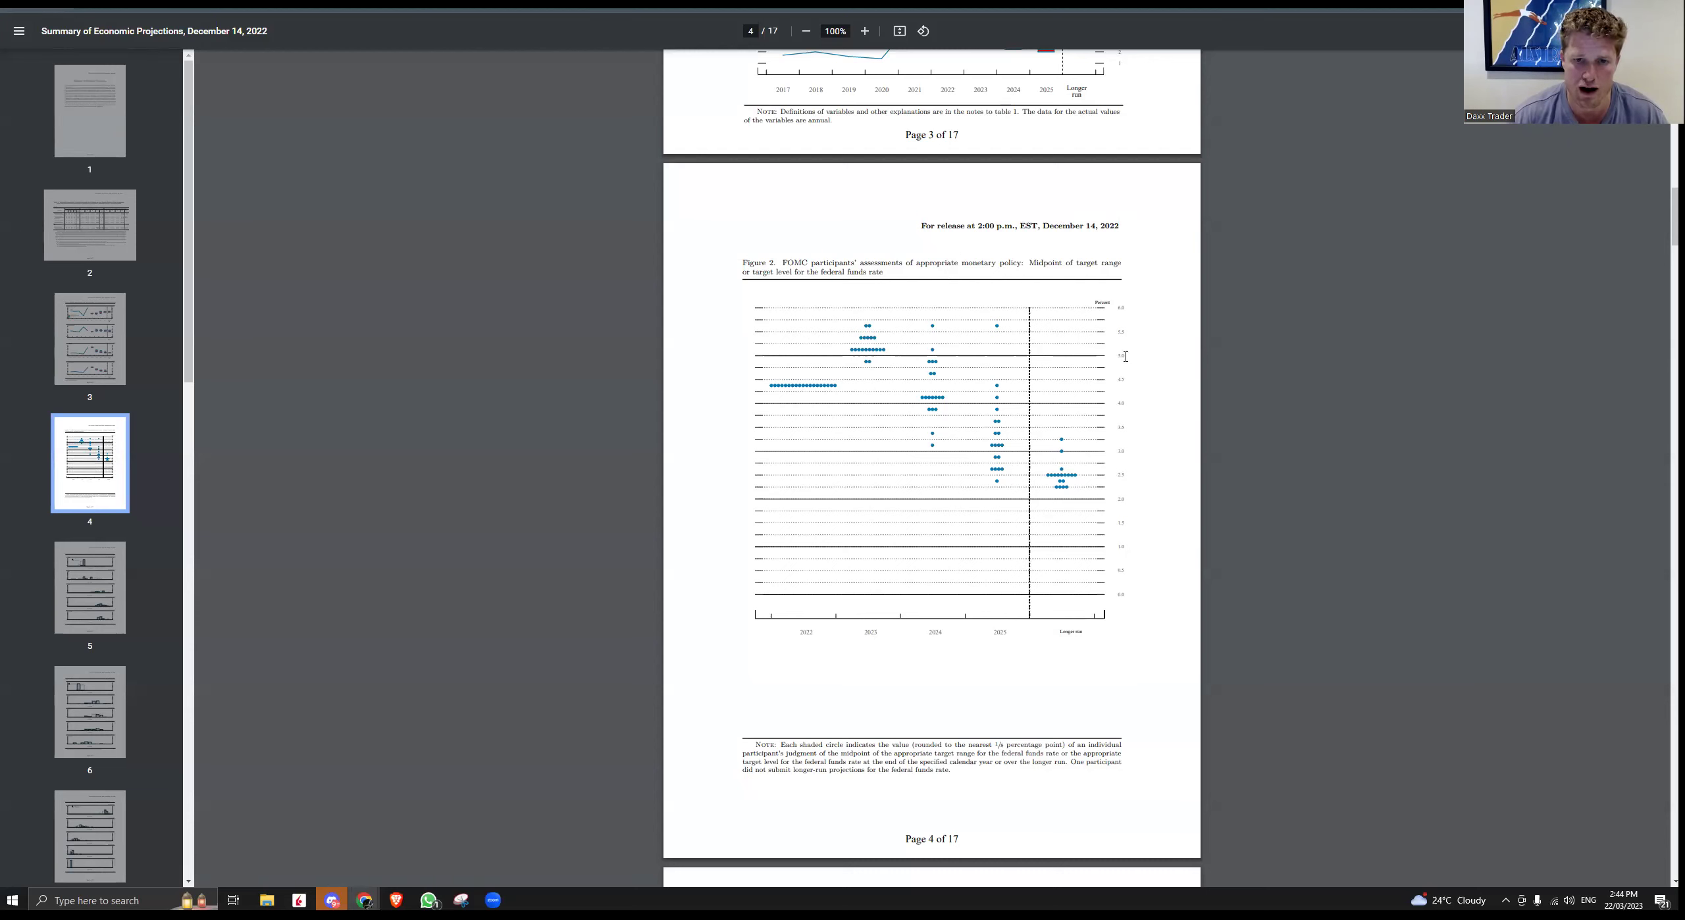
left_click(865, 30)
left_click(865, 31)
left_click(864, 31)
scroll(1265, 393, "down", 3)
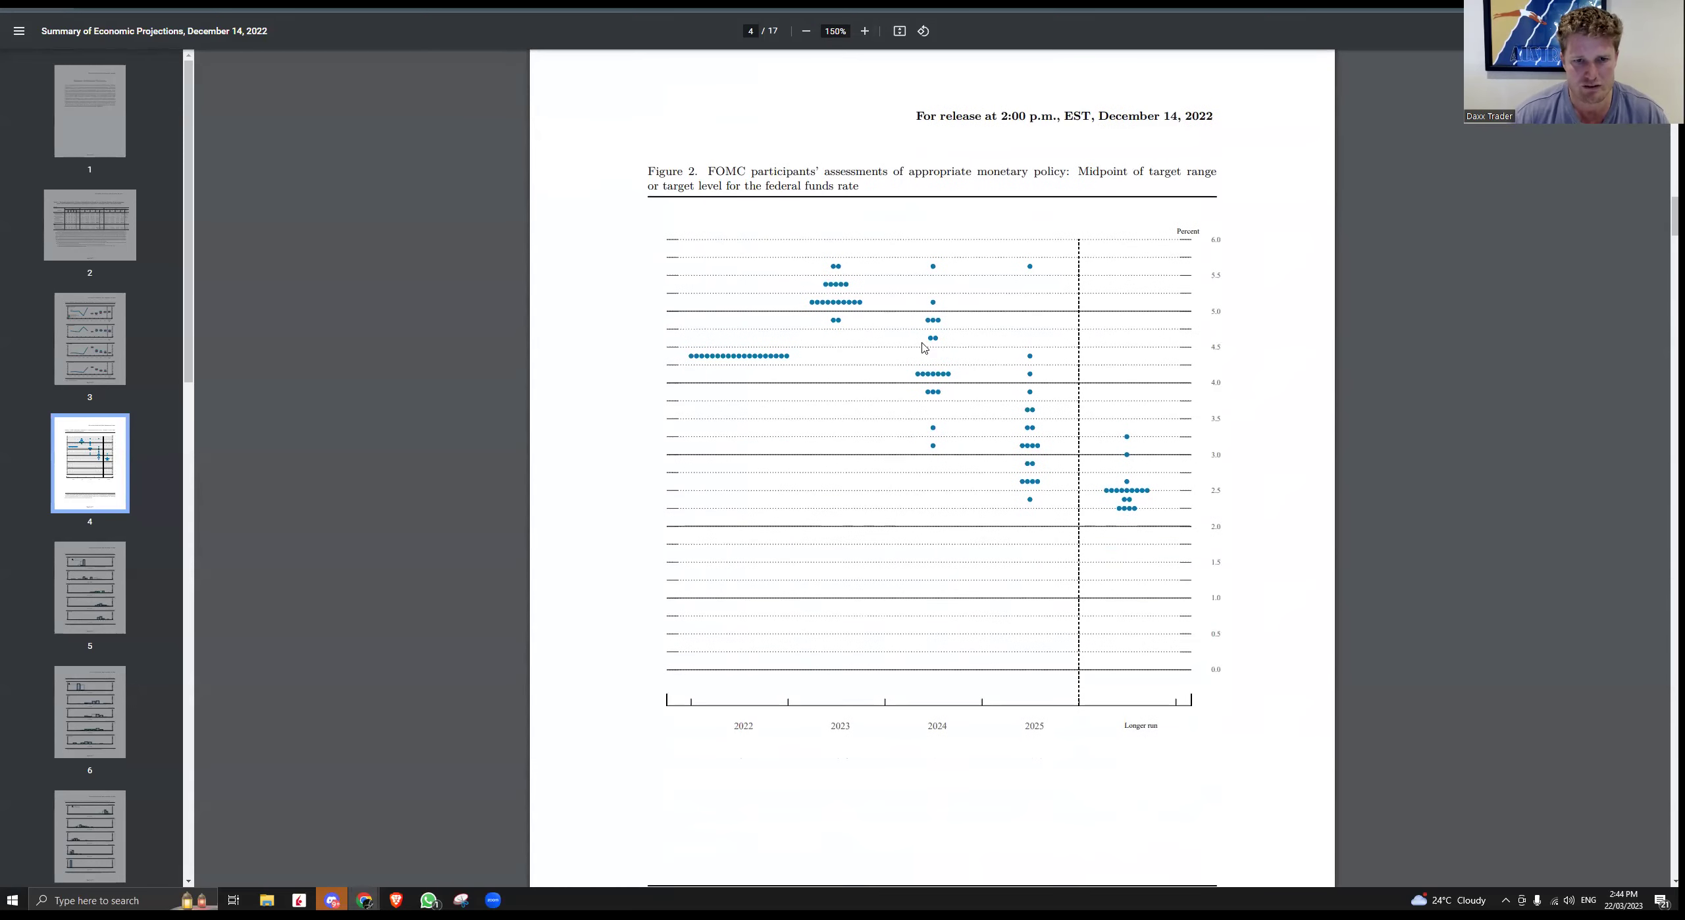